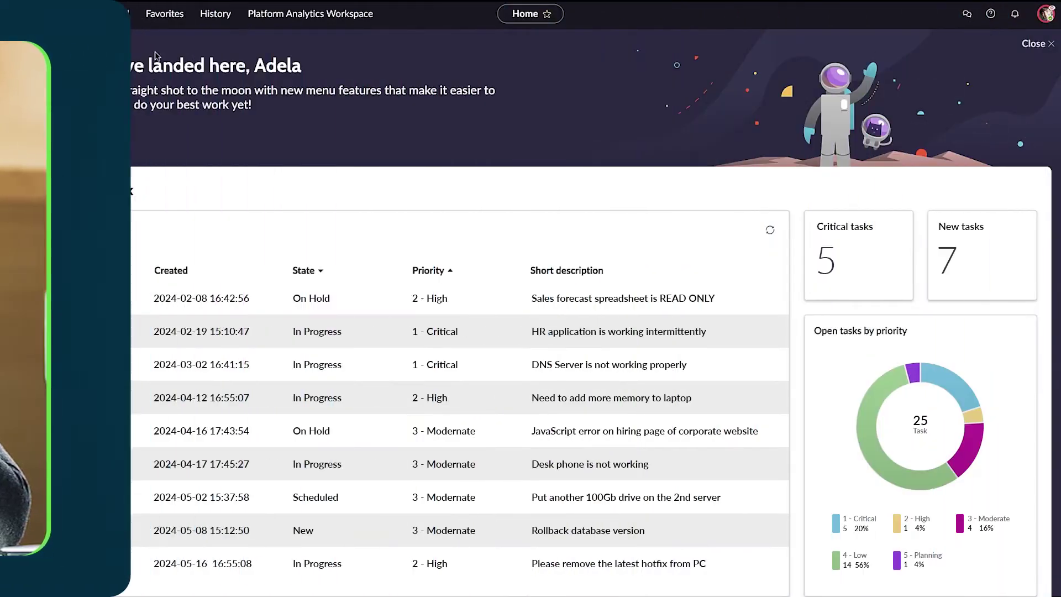
Open the All application navigator over the home dashboard
left_click(124, 16)
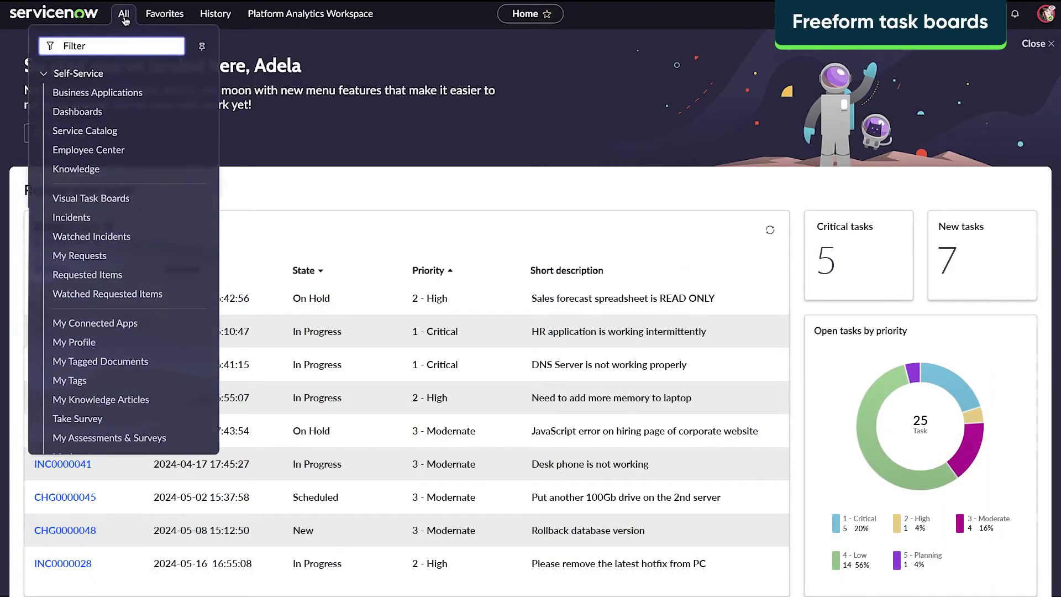
Create a new freeform board from Visual Task Boards
type("visual")
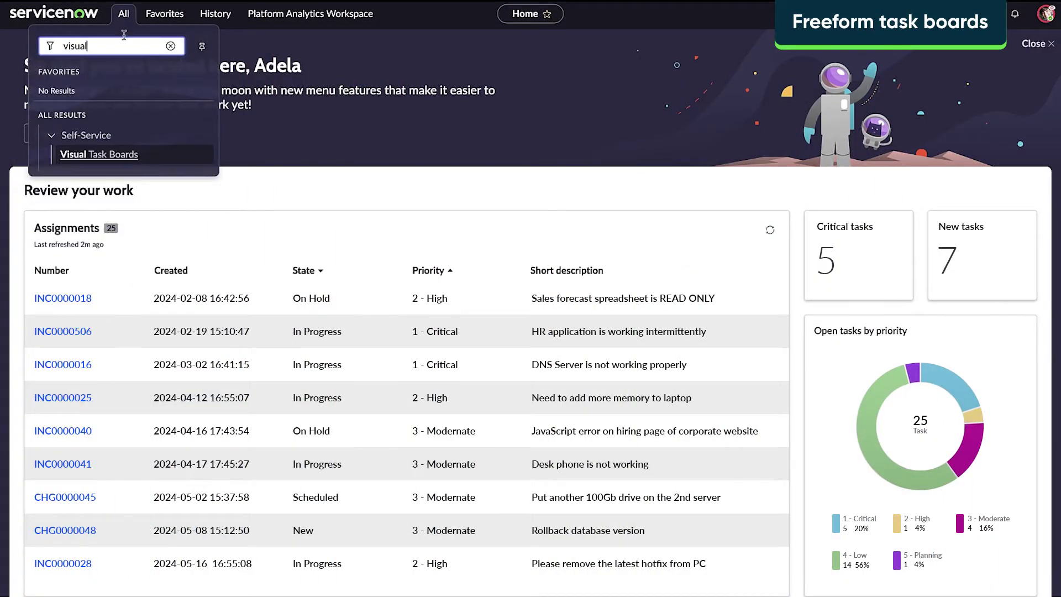
left_click(117, 157)
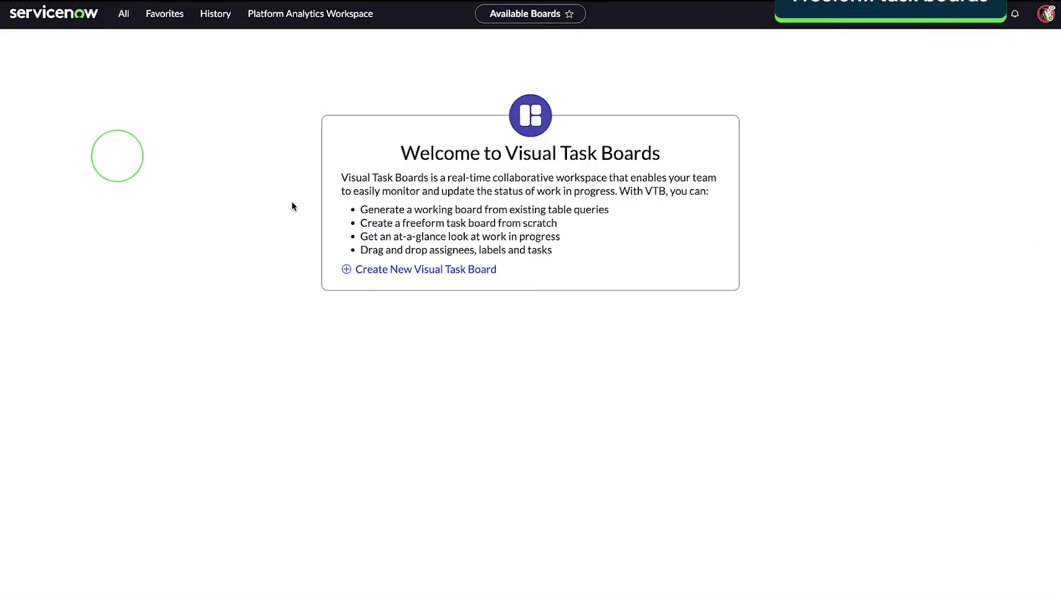
left_click(402, 276)
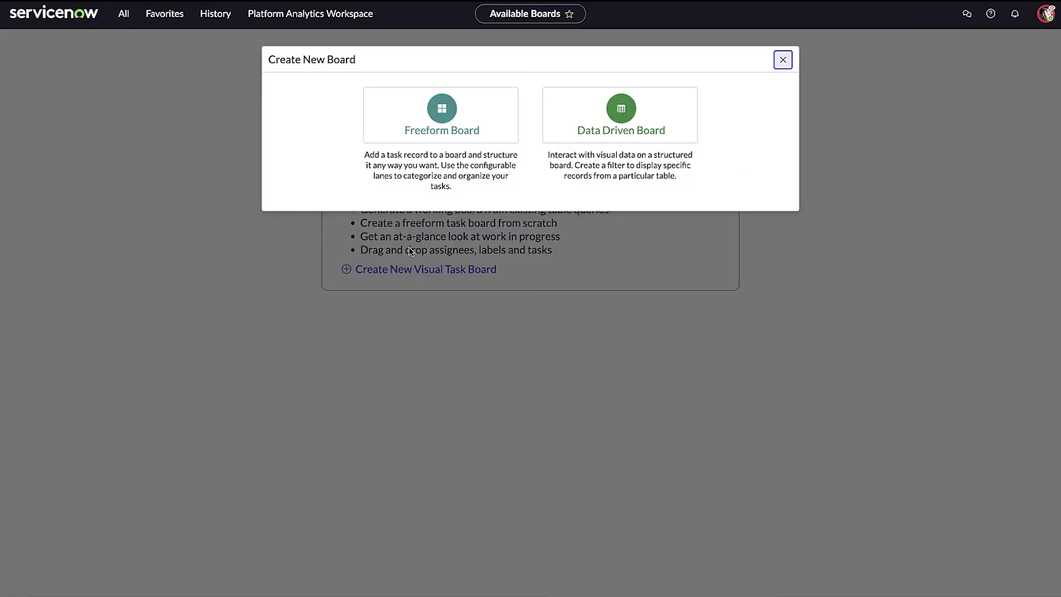
left_click(440, 133)
Name the board 'New ad campaign' and rename its lanes New, Approved and Rejected
left_click(161, 44)
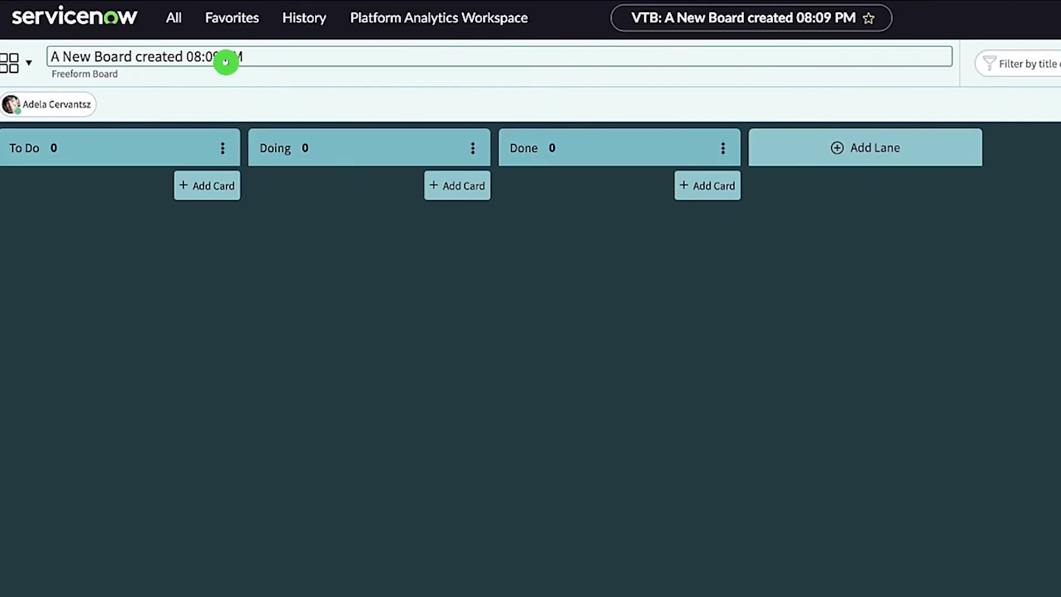
triple_click(225, 62)
type("New ad campaign")
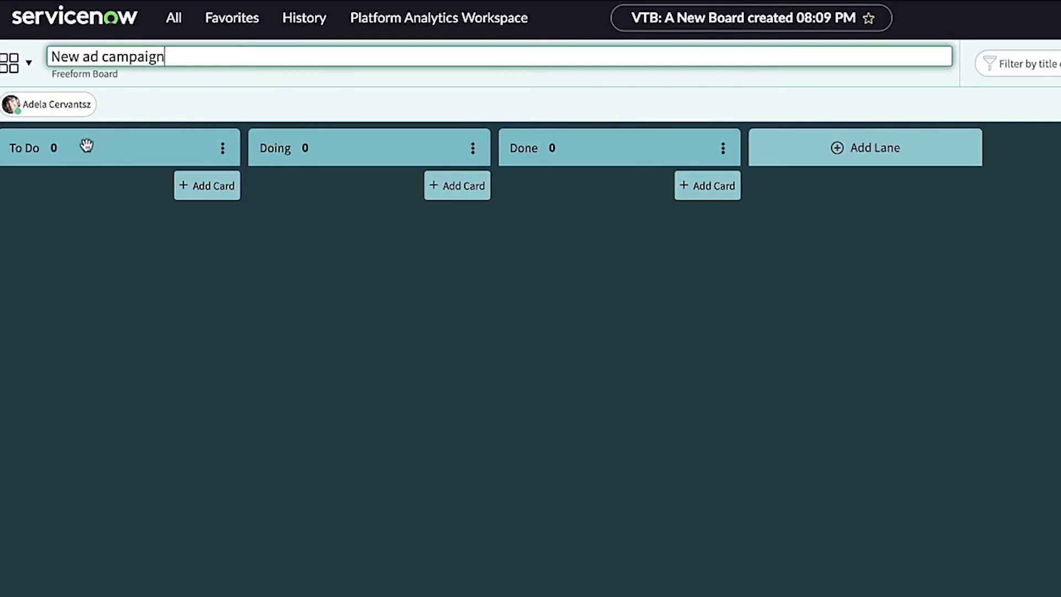
left_click(87, 145)
type("New")
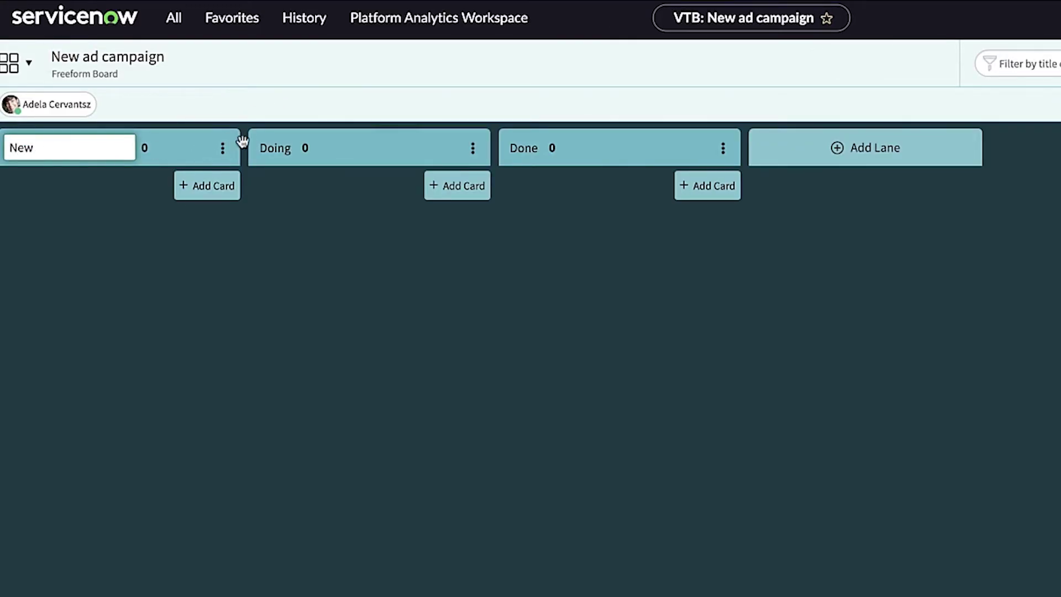
left_click(273, 148)
type("Approved")
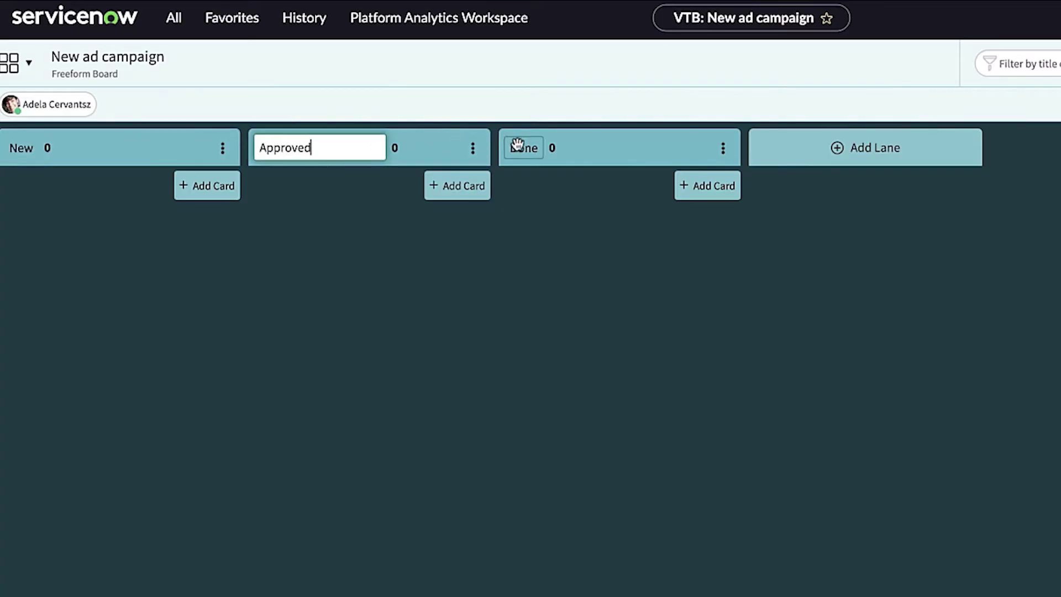
left_click(517, 146)
type("Rejected")
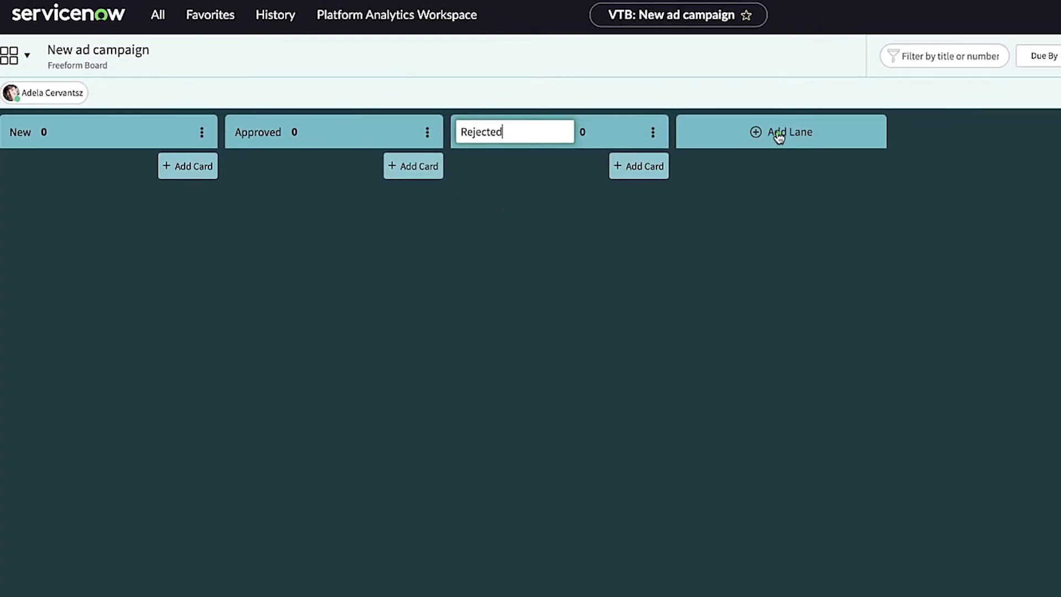
Add a fourth lane 'Complete' and move it between Approved and Rejected
left_click(779, 136)
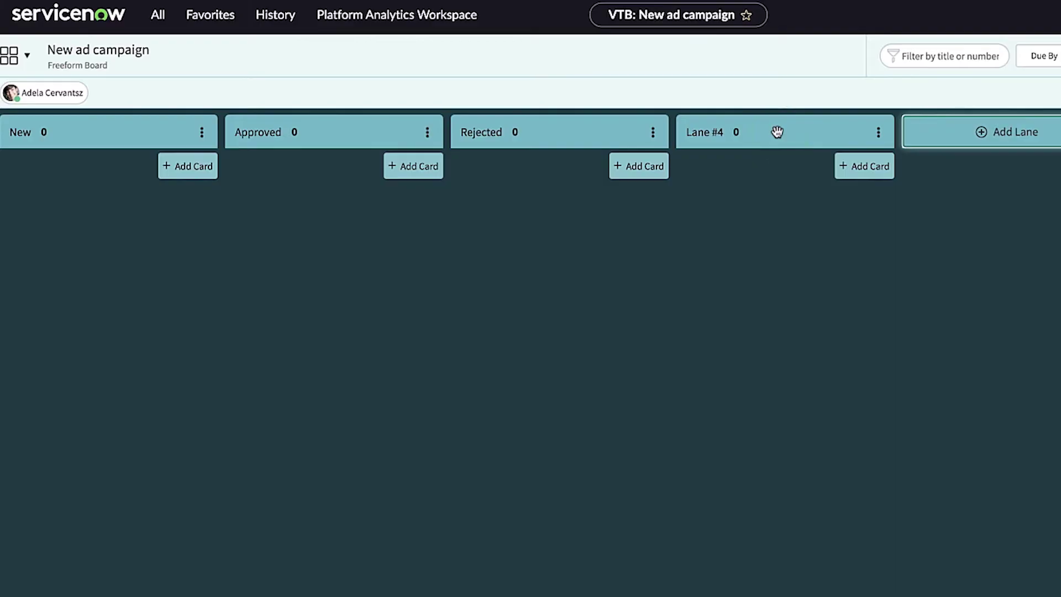
left_click(777, 131)
type("Complete")
key("Return")
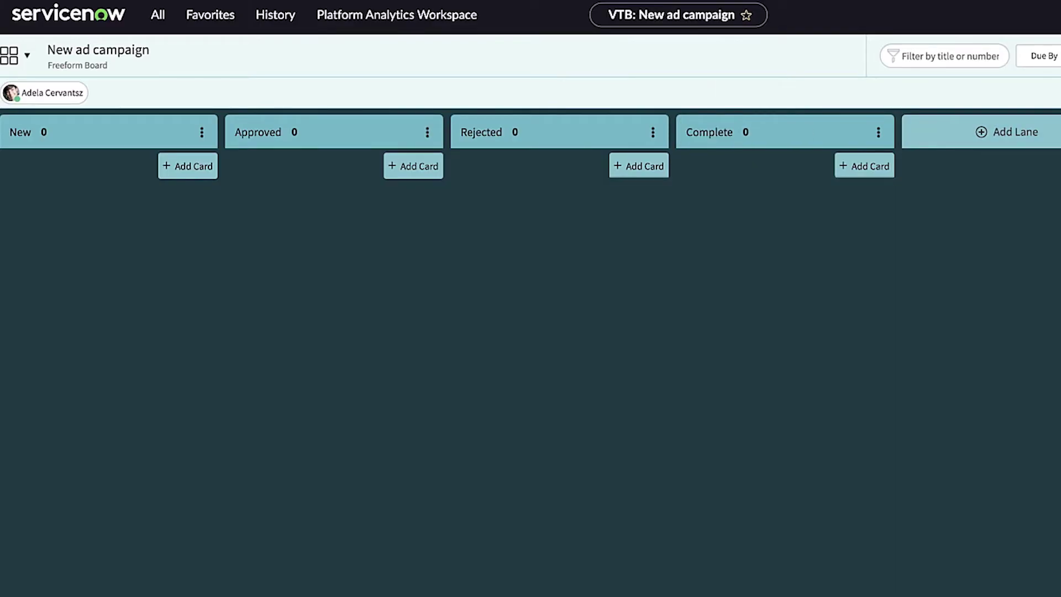
mouse_move(812, 132)
left_mouse_down()
mouse_move(390, 130)
mouse_move(576, 116)
mouse_move(586, 128)
left_mouse_up()
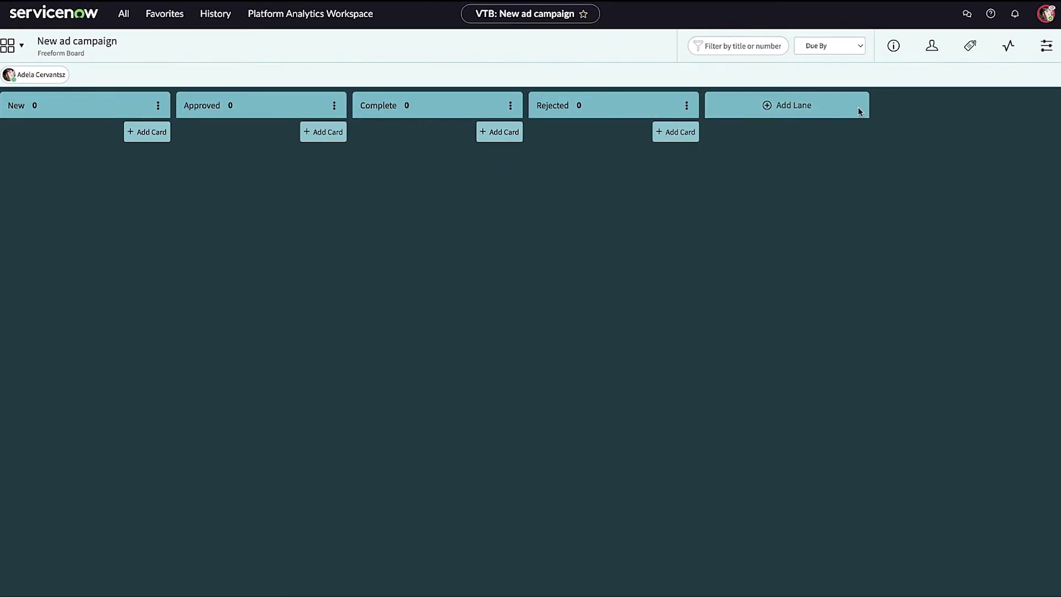
Add the first two board members found by searching 'ted' and 'alej'
left_click(933, 47)
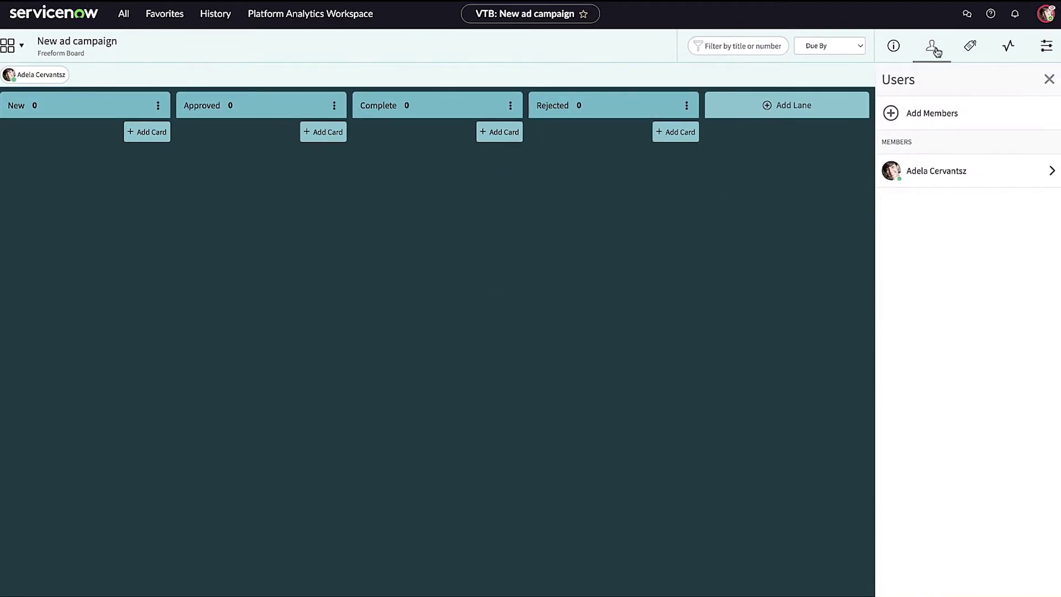
left_click(917, 113)
type("ted")
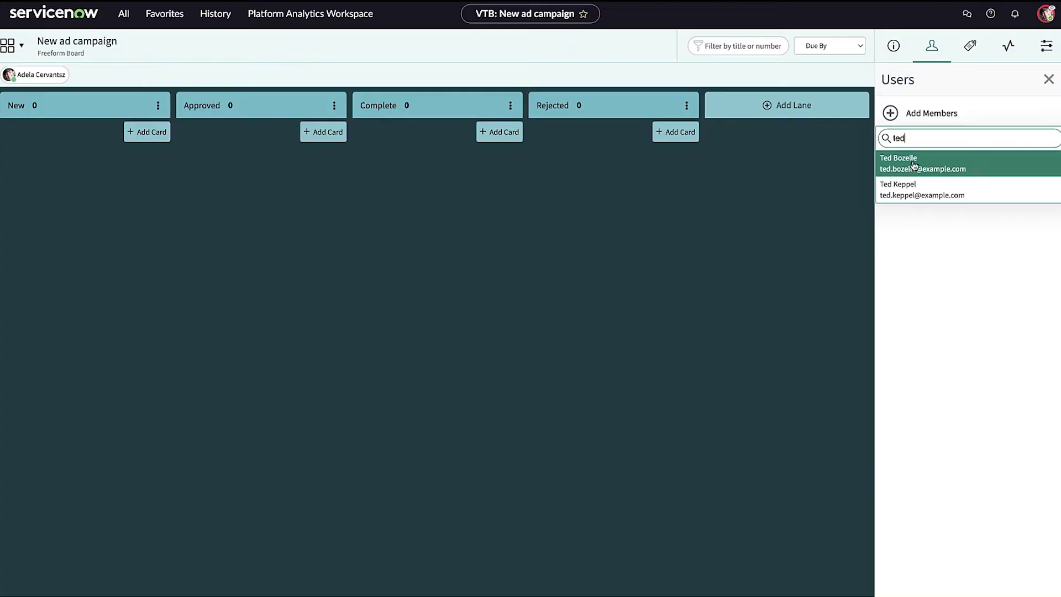
left_click(914, 166)
left_click(918, 115)
type("alej")
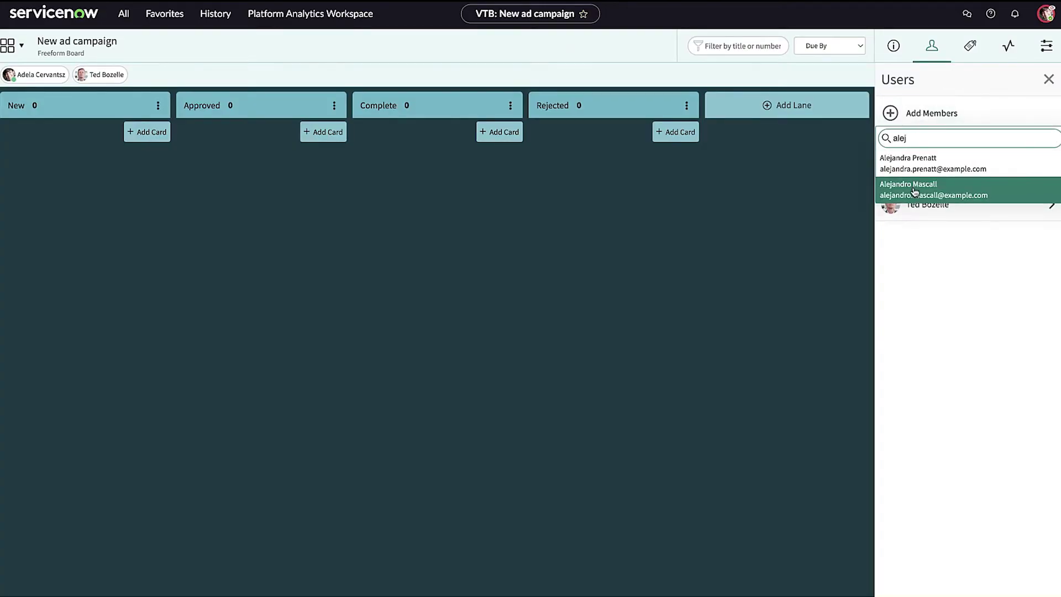
left_click(914, 192)
Add a third member matching 'alissa' and close the member list
left_click(921, 112)
type("alissa")
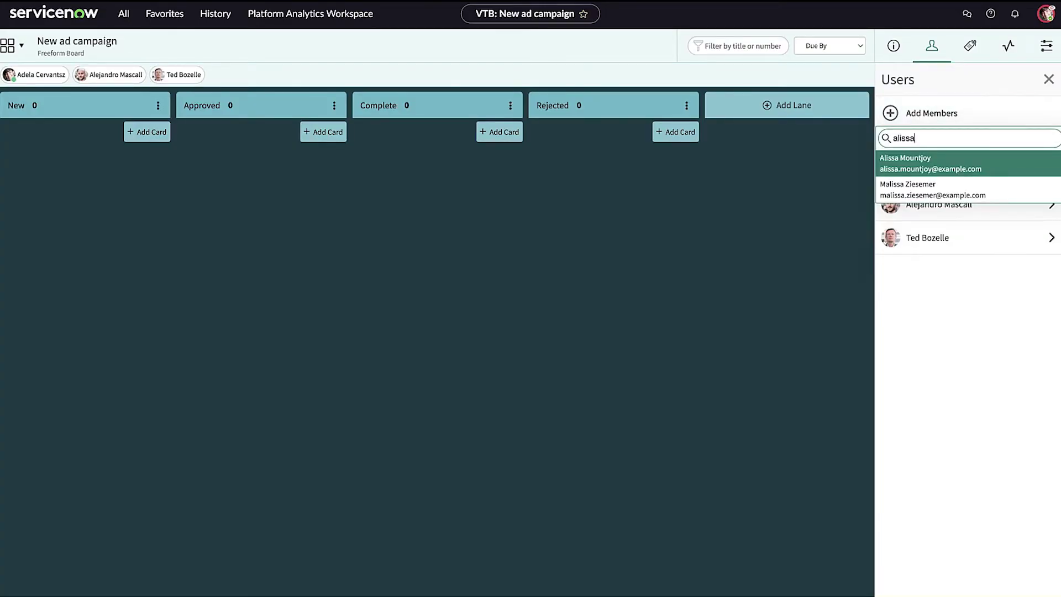
left_click(919, 165)
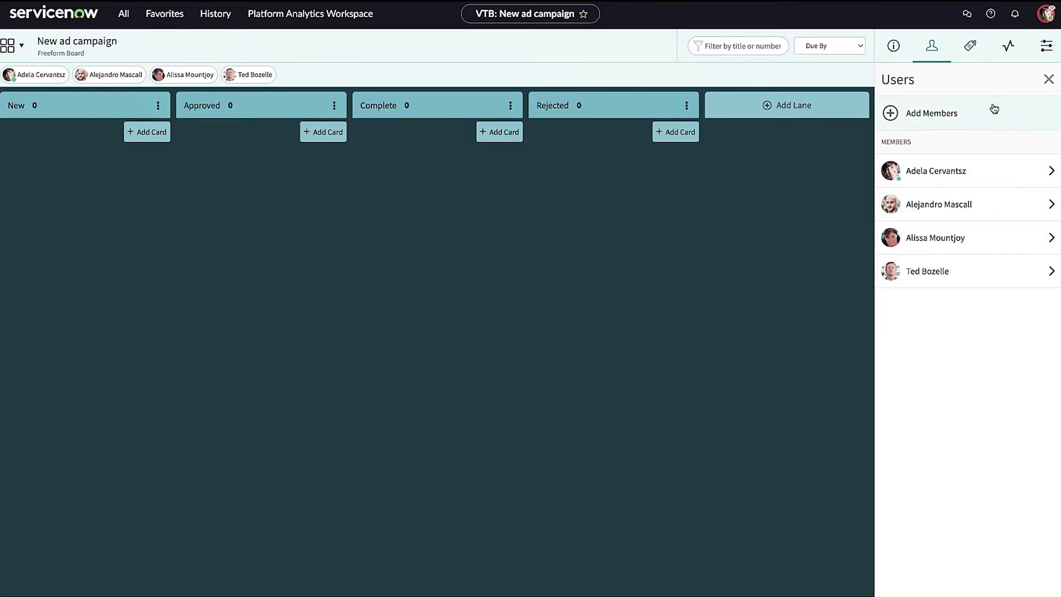
left_click(1049, 82)
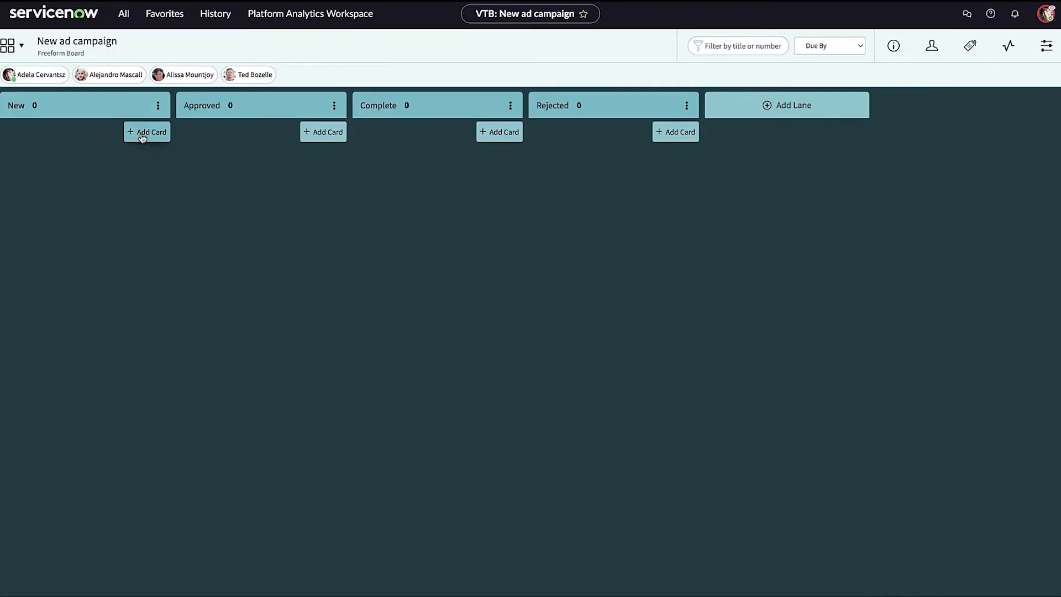
left_click(142, 133)
Create the card 'Timing is everything video' and comment 'Promotional video for website'
type("Timing is ever")
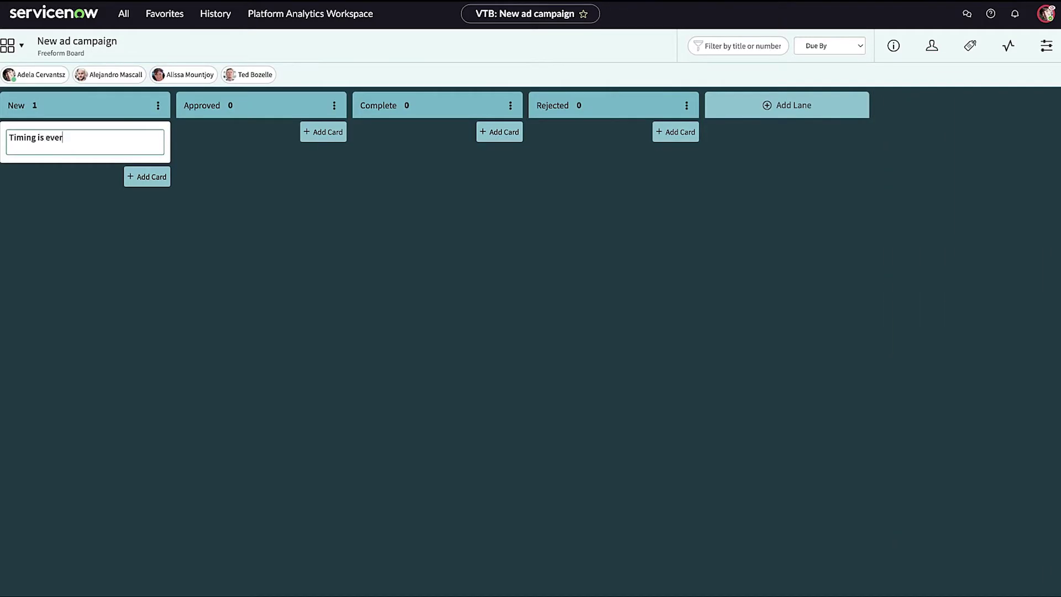
type("ything video")
key("Return")
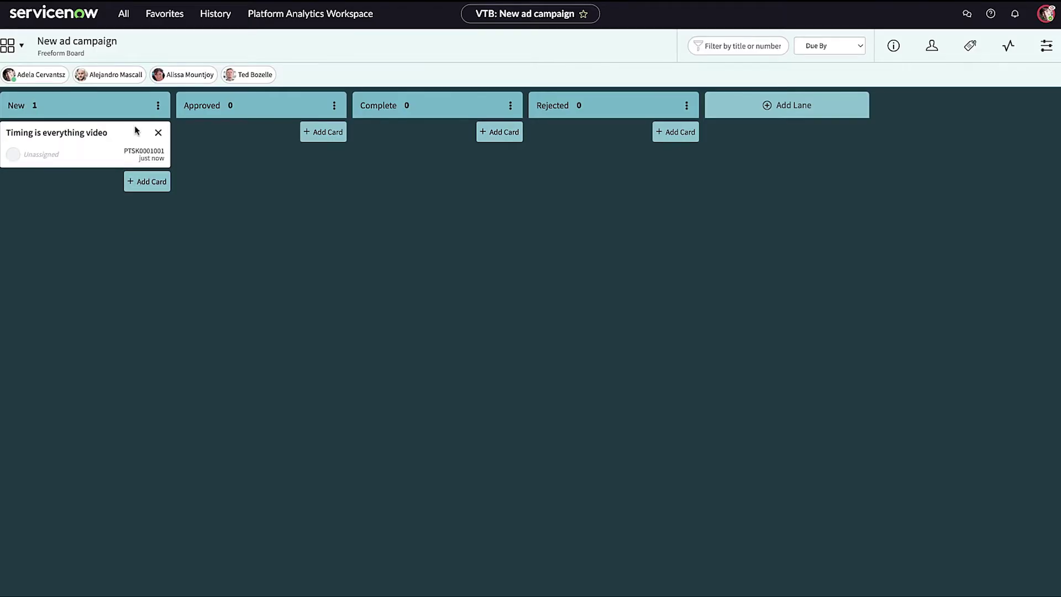
left_click(136, 128)
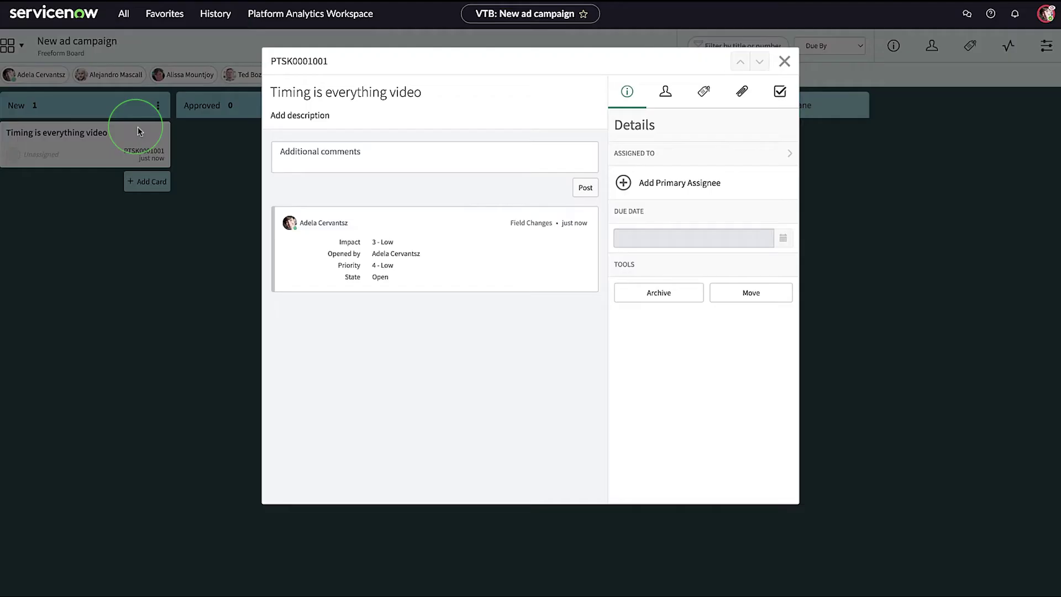
left_click(306, 155)
type("Promotional video for website")
left_click(585, 189)
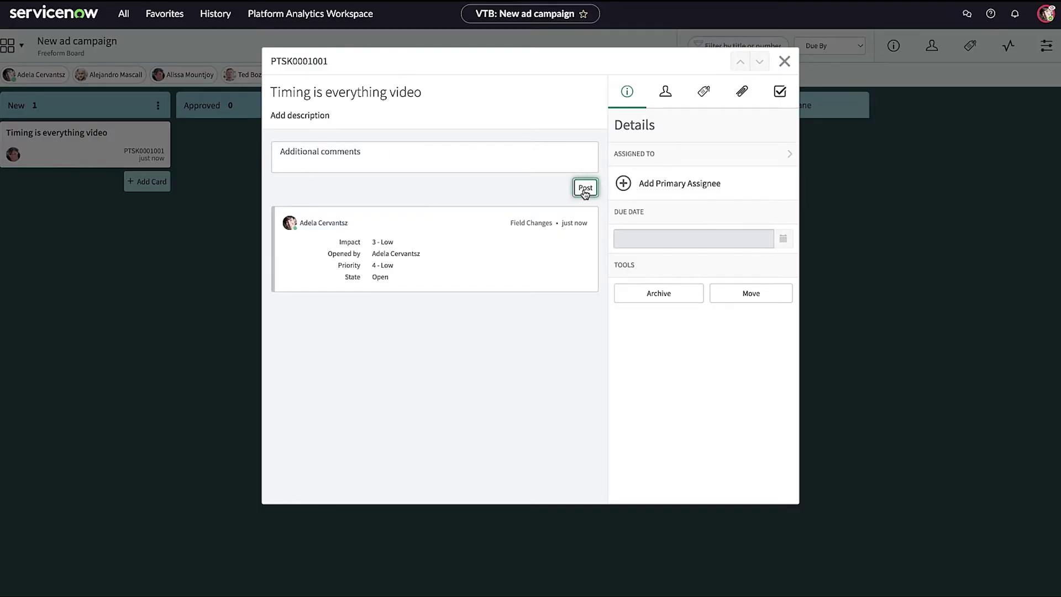
left_click(625, 188)
type("alissa")
left_click(668, 235)
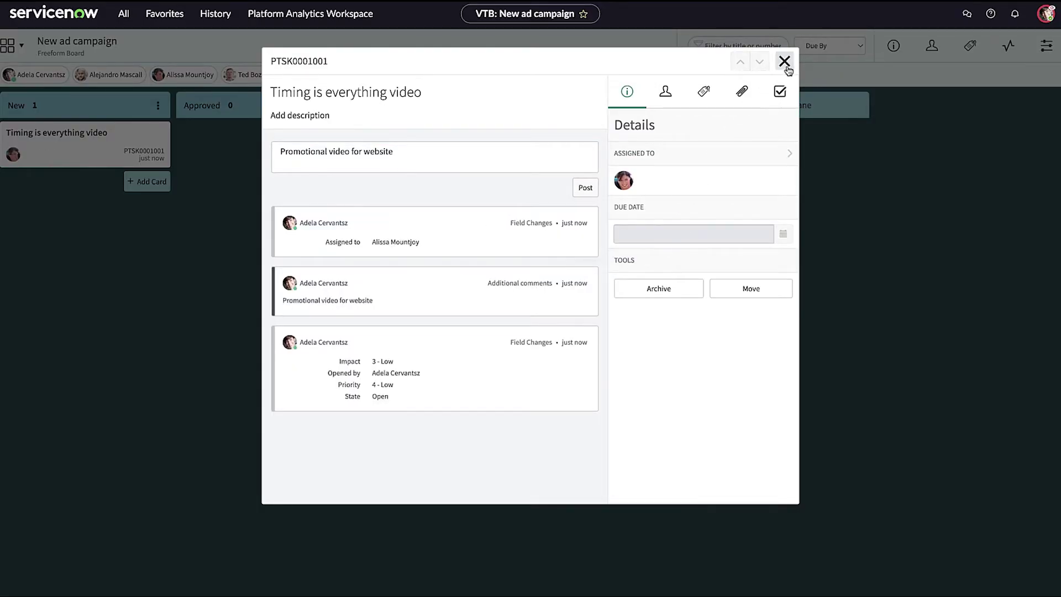
left_click(784, 62)
left_click(893, 48)
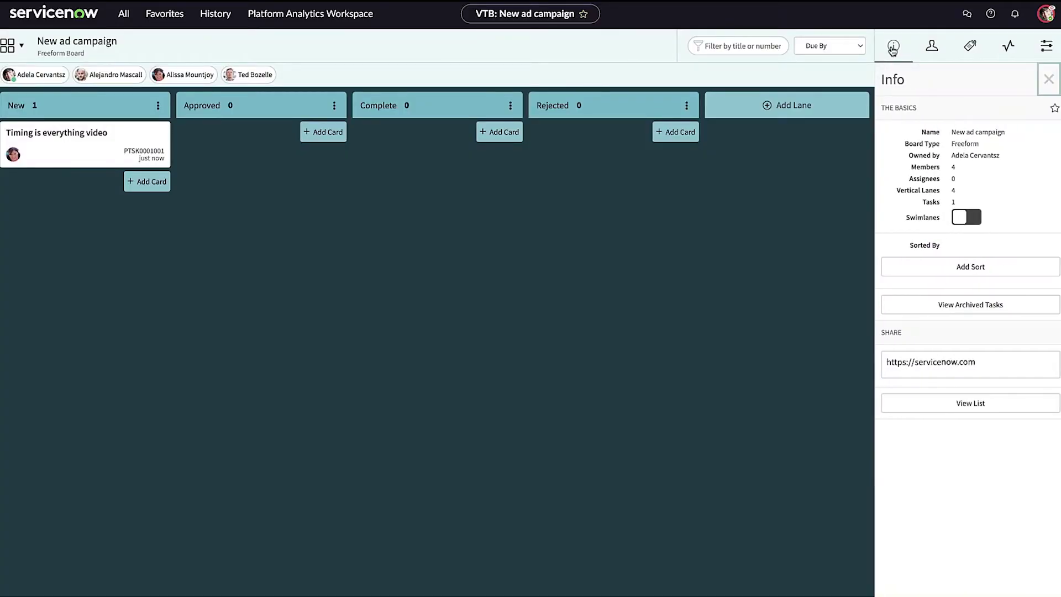
left_click(963, 219)
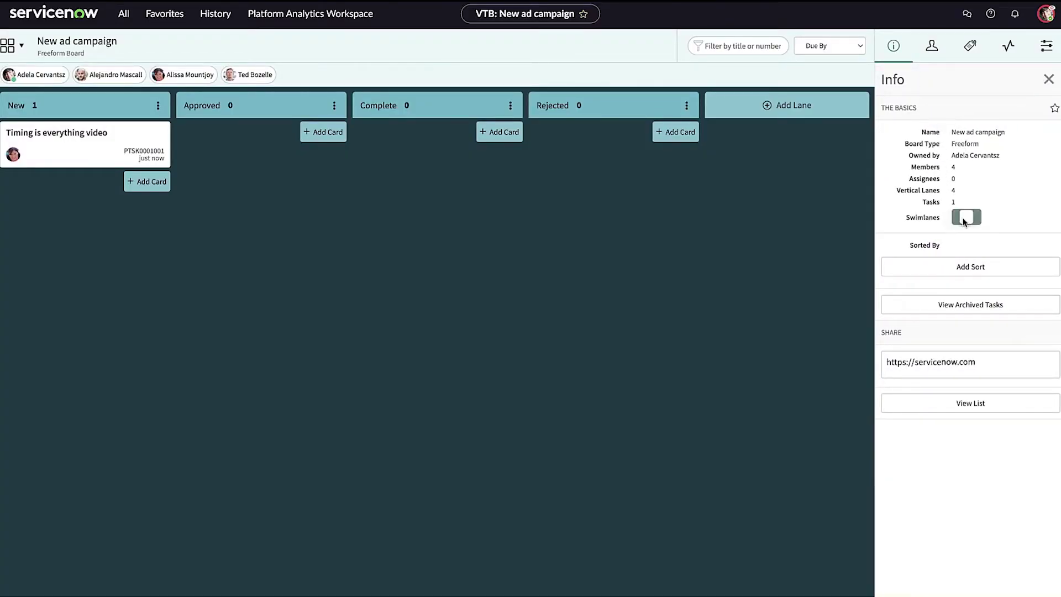
left_click(1048, 79)
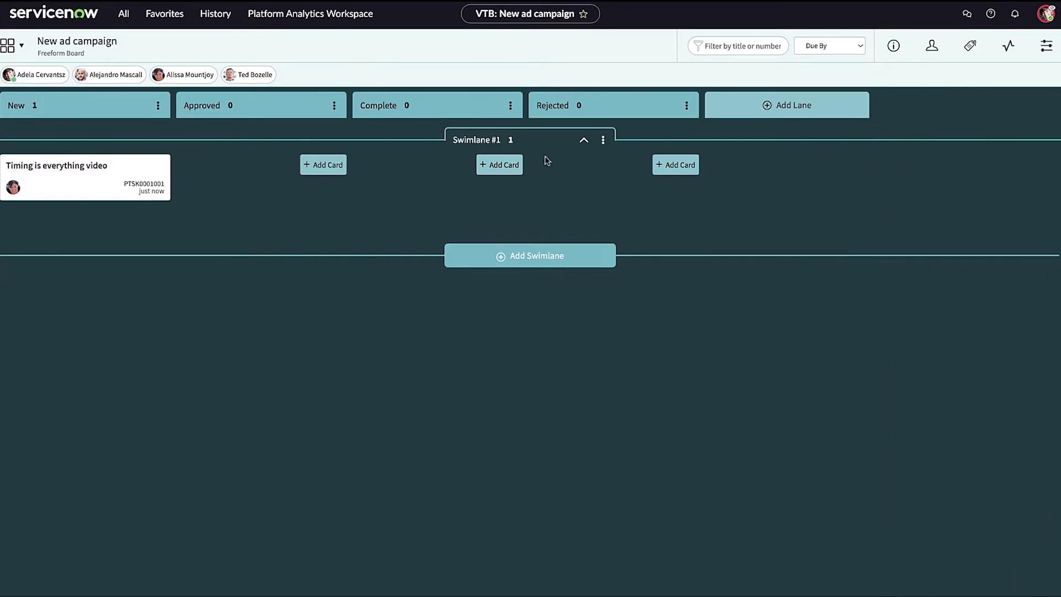
left_click(486, 140)
type("Ale")
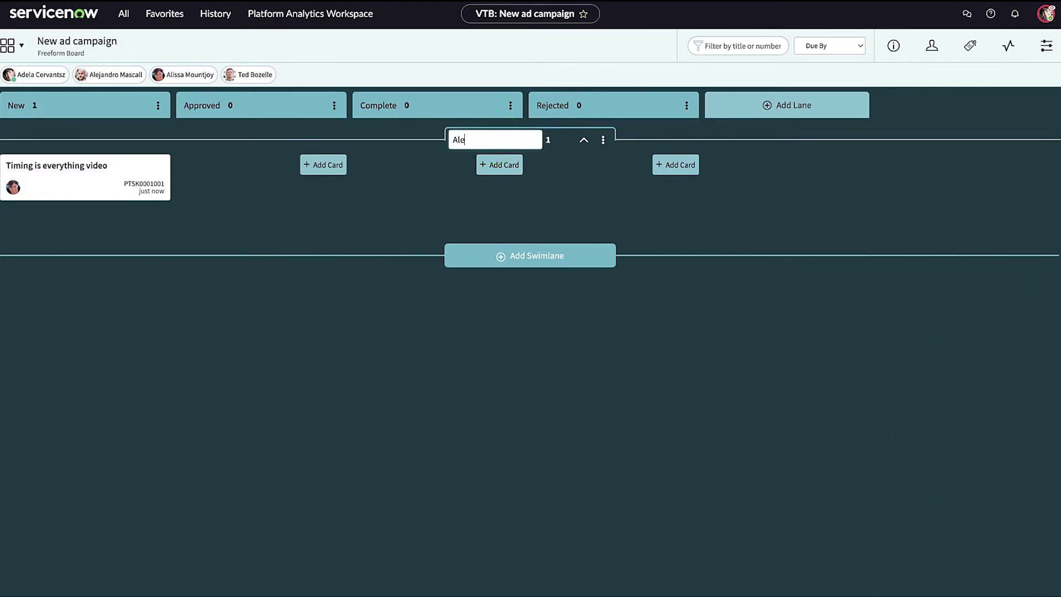
type(" Masca")
type("ll")
key("Return")
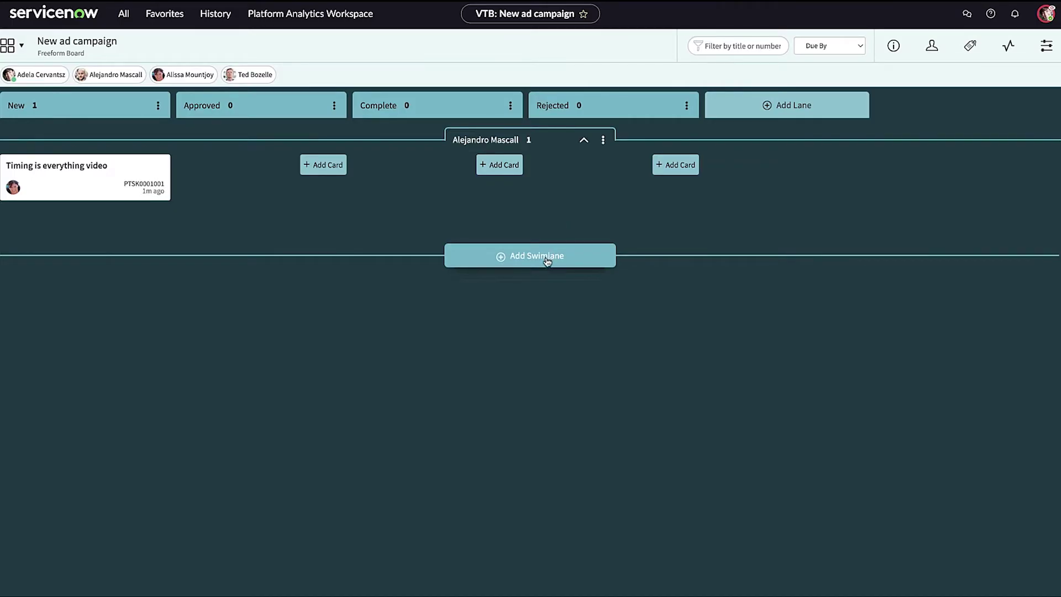
left_click(547, 261)
type("Alissa Mountjoy")
key("Return")
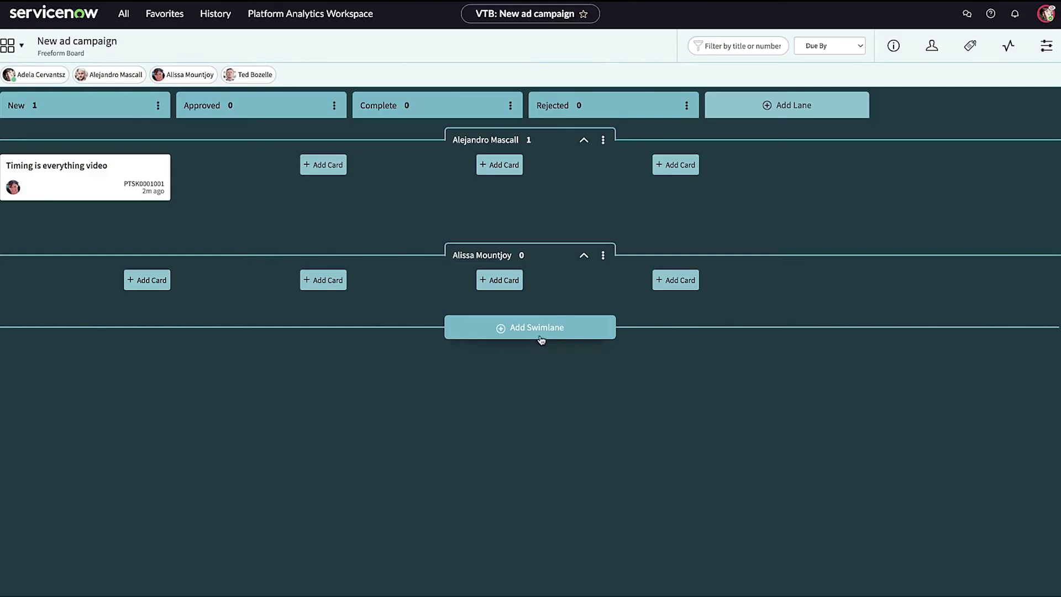
left_click(541, 340)
type("Ted Bozelle")
key("Return")
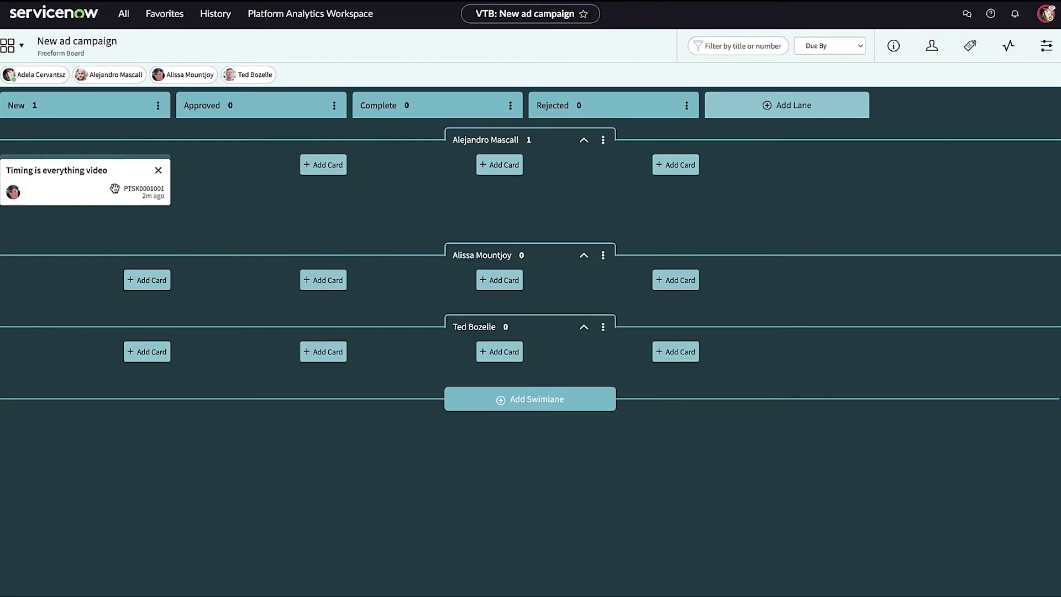
left_click_drag(118, 184, 131, 267)
left_click(139, 238)
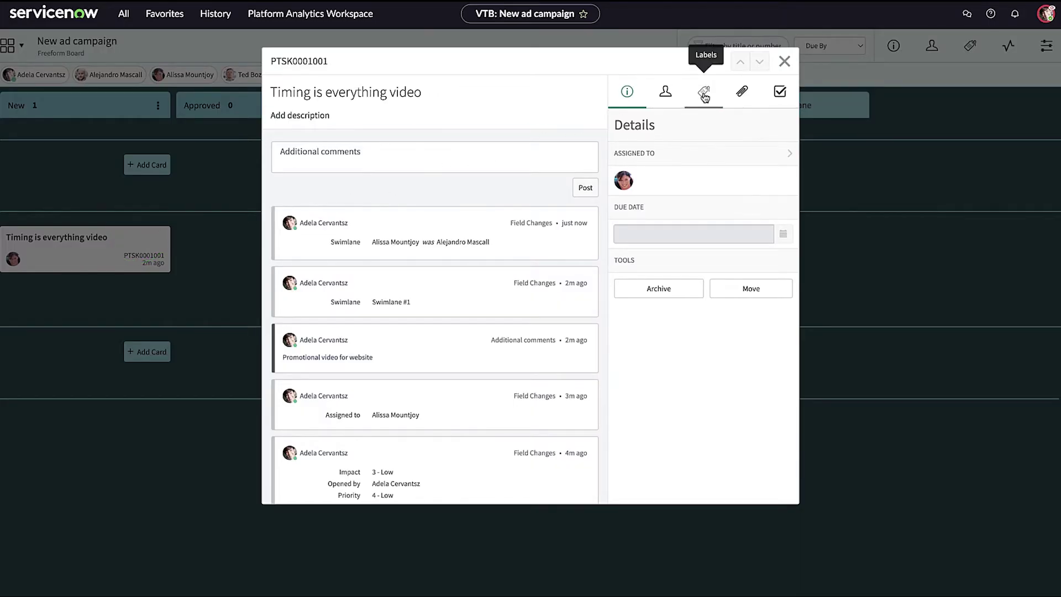
Add a 'High priority' label to the video task
left_click(704, 91)
left_click(651, 194)
type("Hi")
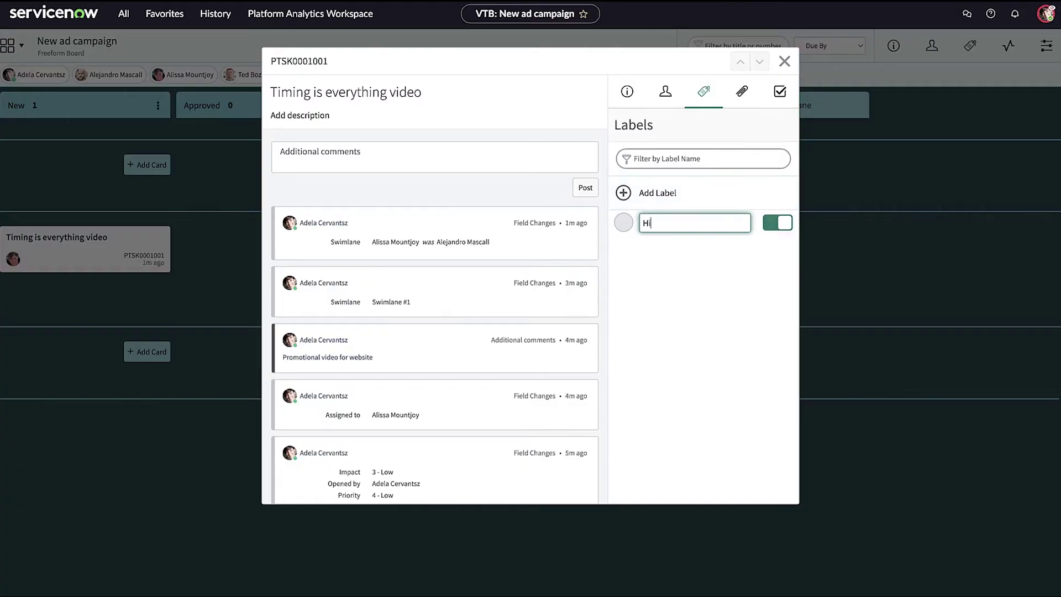
type("ty")
key("Return")
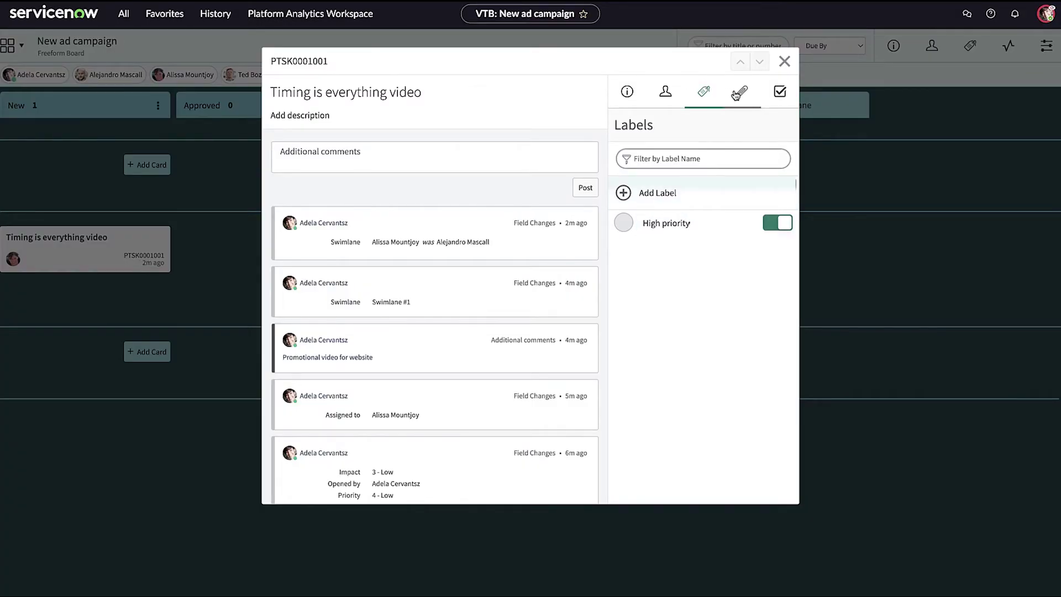
Attach the image Timing is Everything.png to the task
left_click(742, 92)
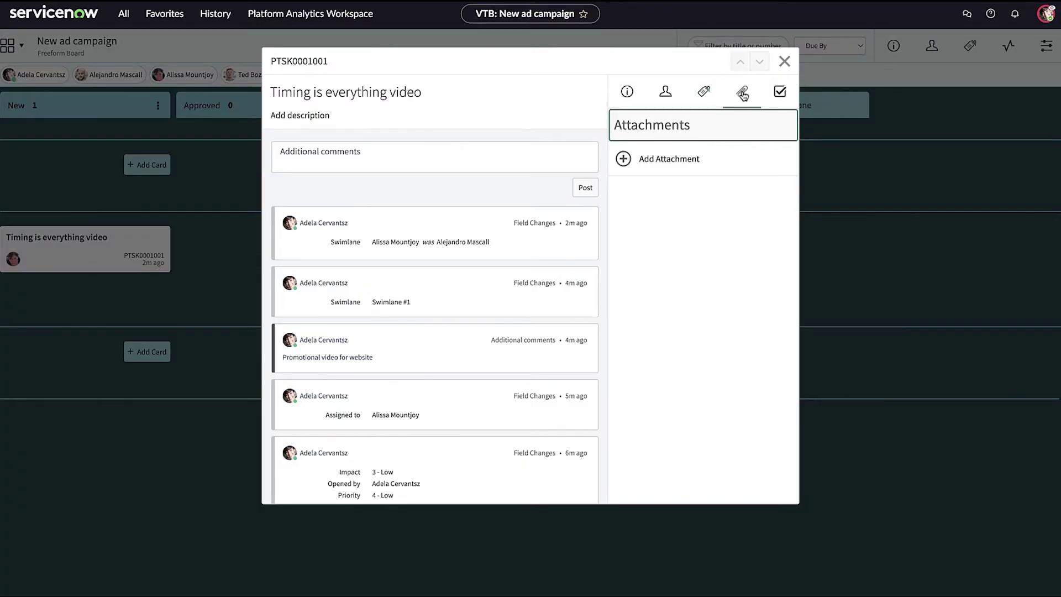
left_click(667, 166)
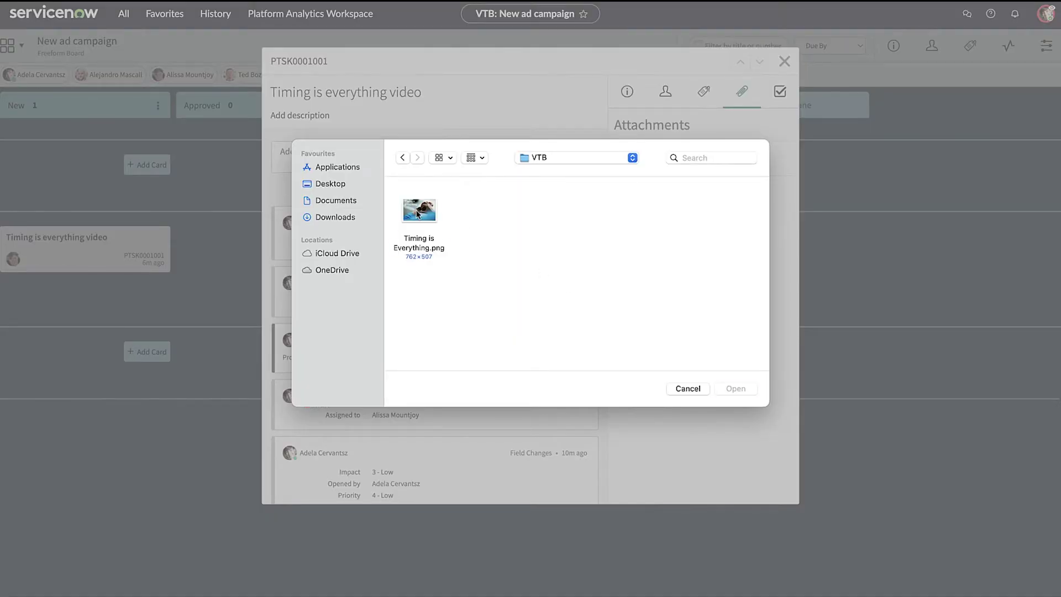
left_click(417, 215)
left_click(737, 389)
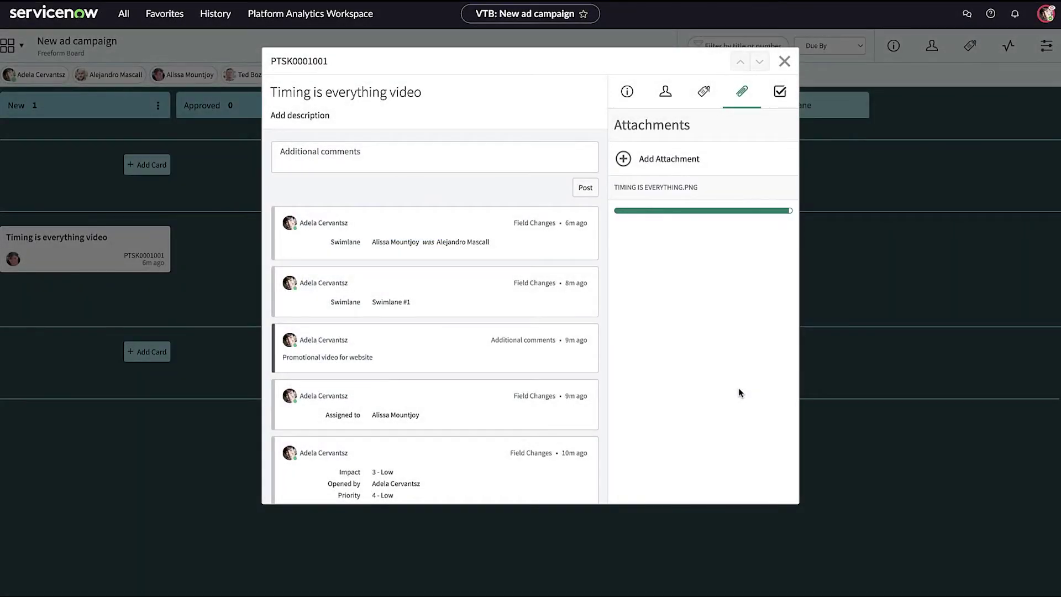
Post the comment 'Product demo based on mockup below'
left_click(398, 155)
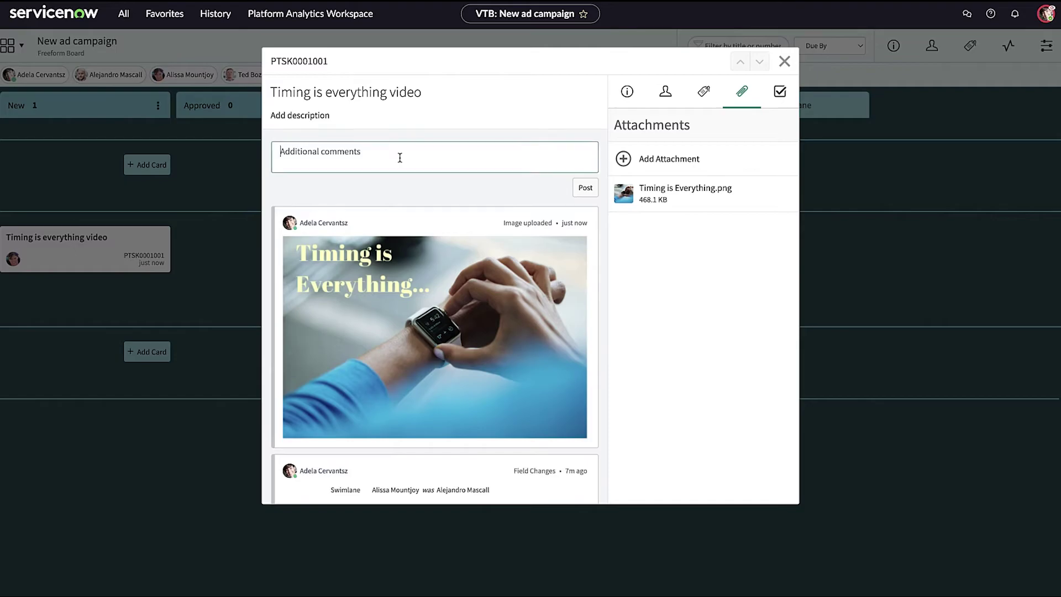
type("Product demo based on mockup below")
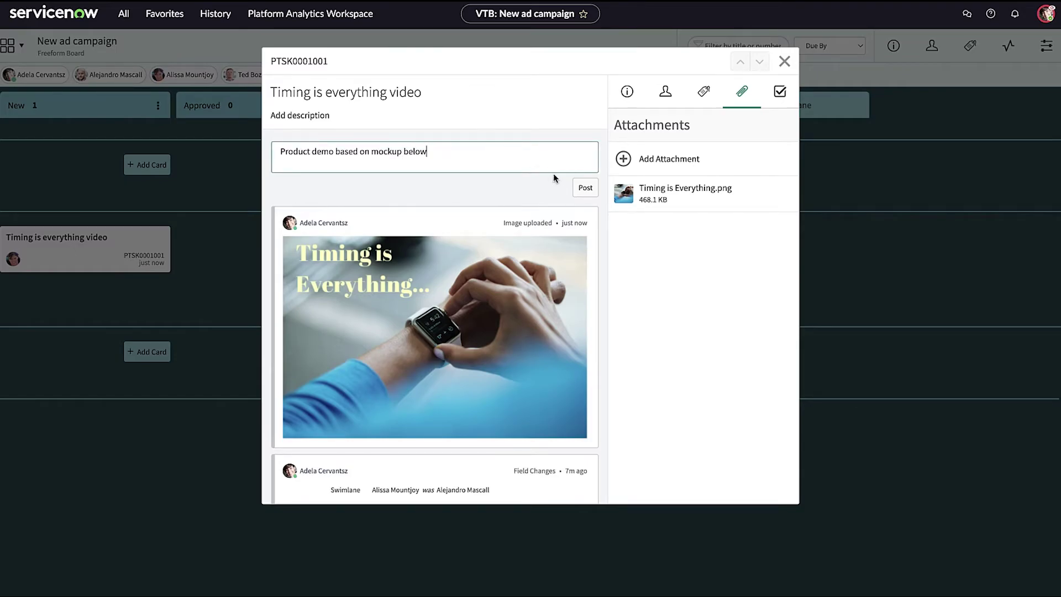
left_click(584, 190)
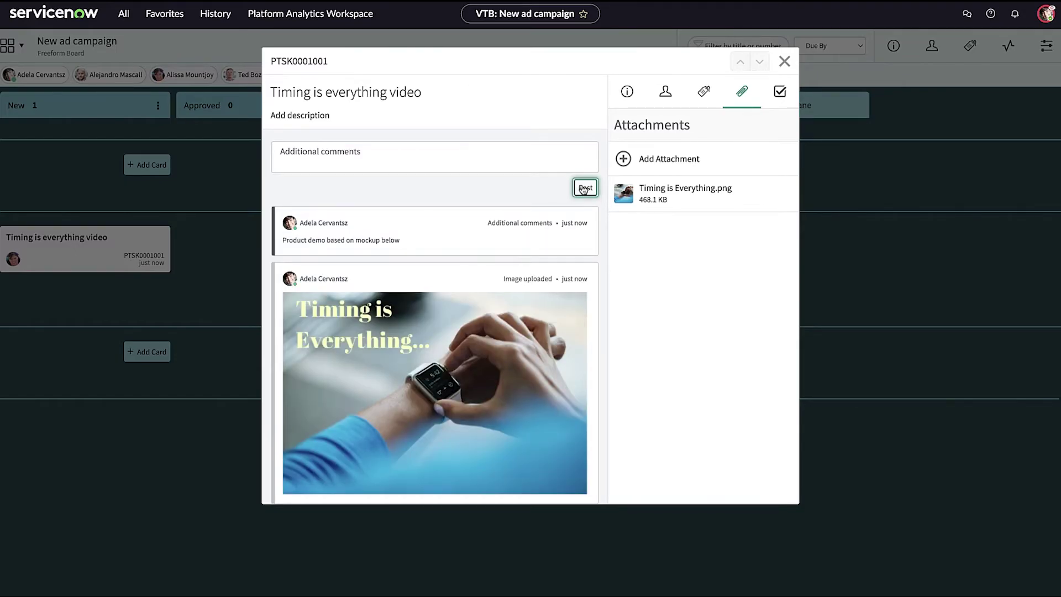
left_click(779, 92)
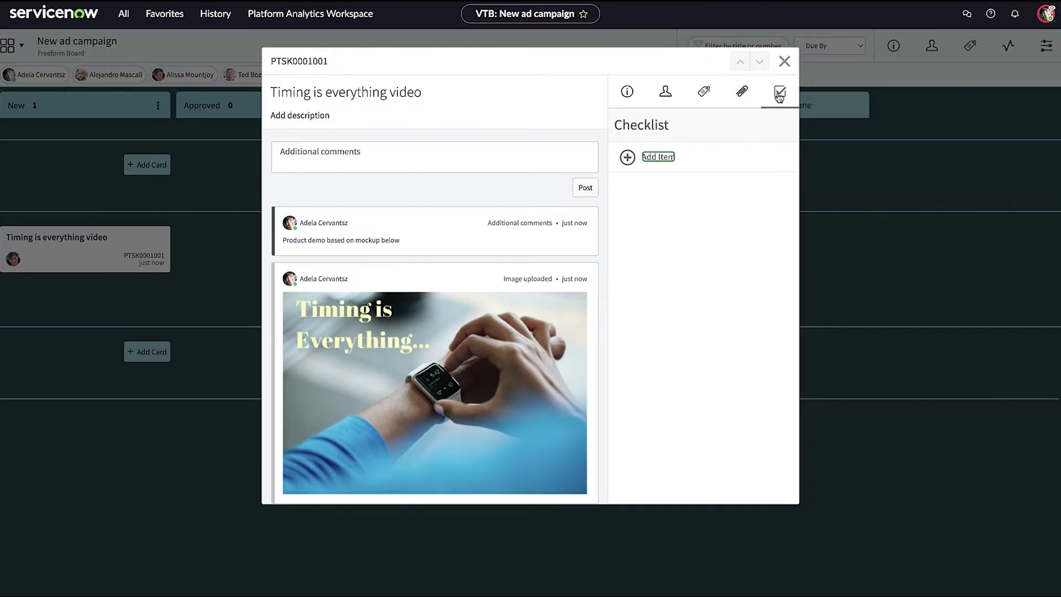
Add checklist items Write video script, Record video and Approve video, in that order
left_click(628, 159)
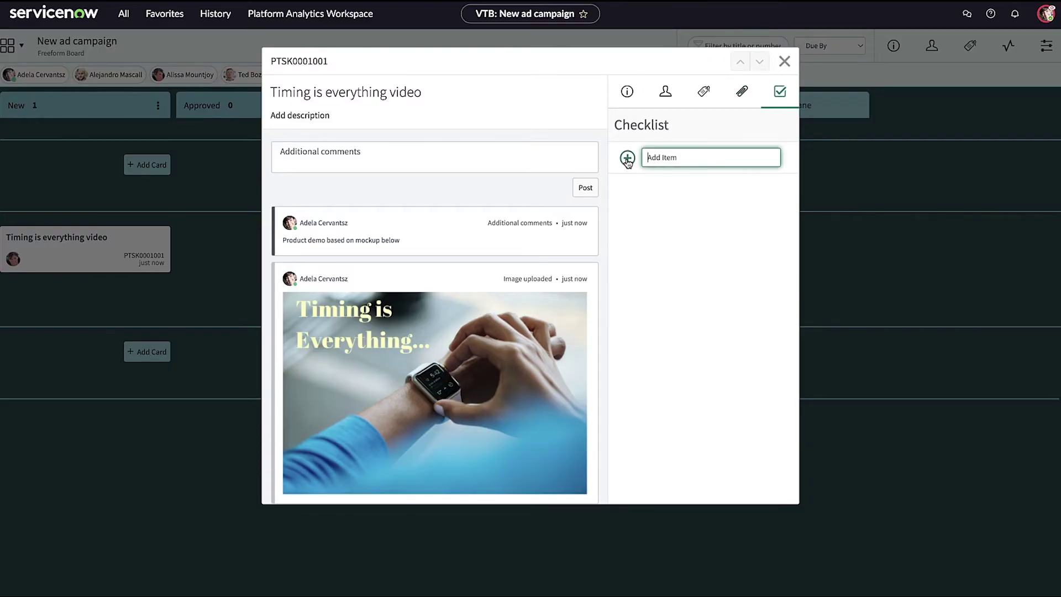
type("Record video")
key("Return")
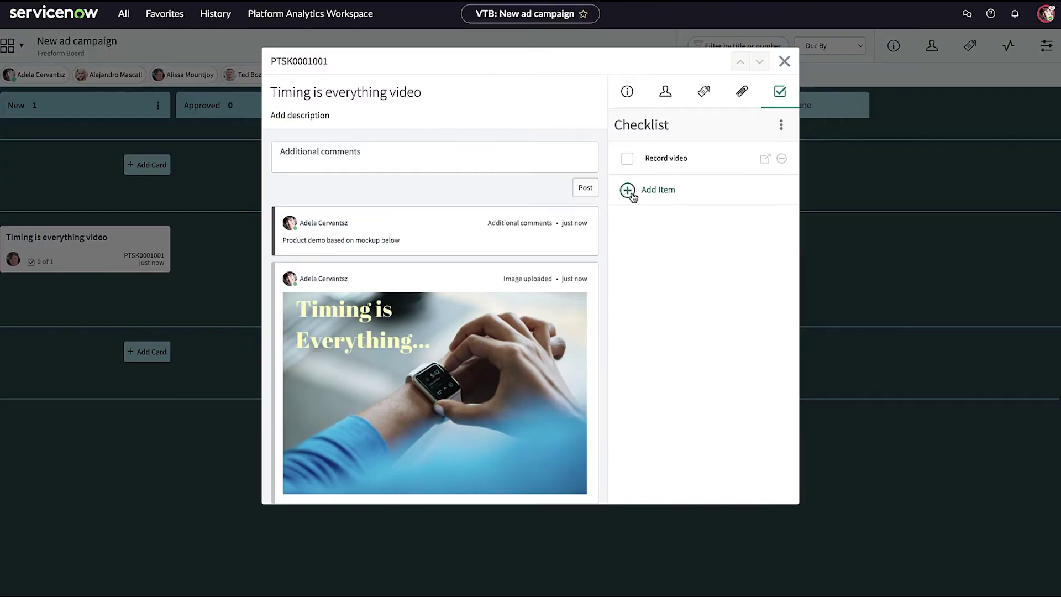
left_click(627, 191)
type("Write video script")
key("Return")
left_click(628, 221)
type("Approve video")
key("Return")
left_click_drag(614, 158, 614, 191)
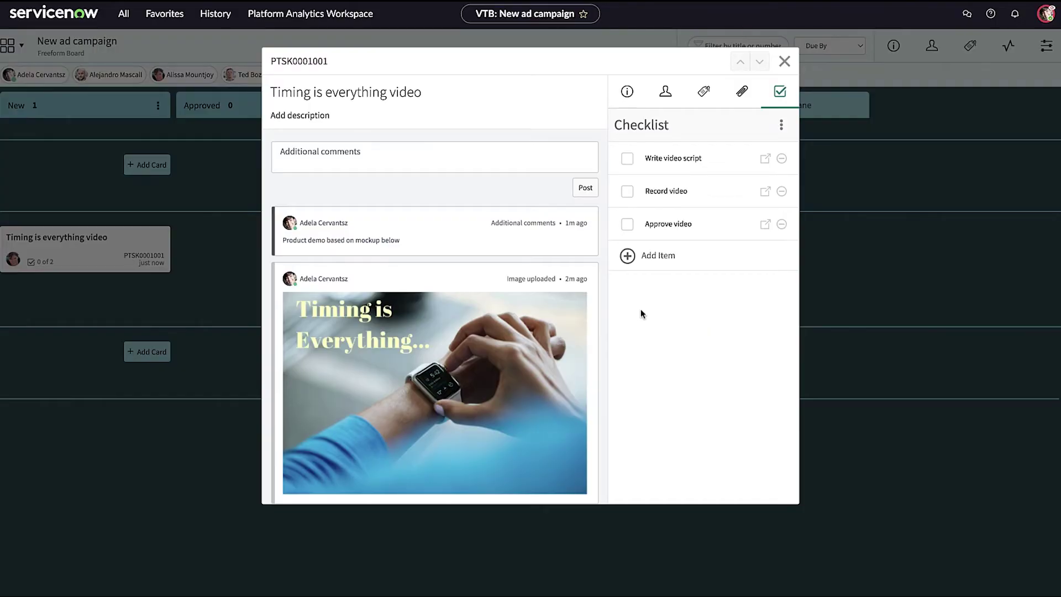
Save the checklist as the template 'Video checklist'
left_click(782, 125)
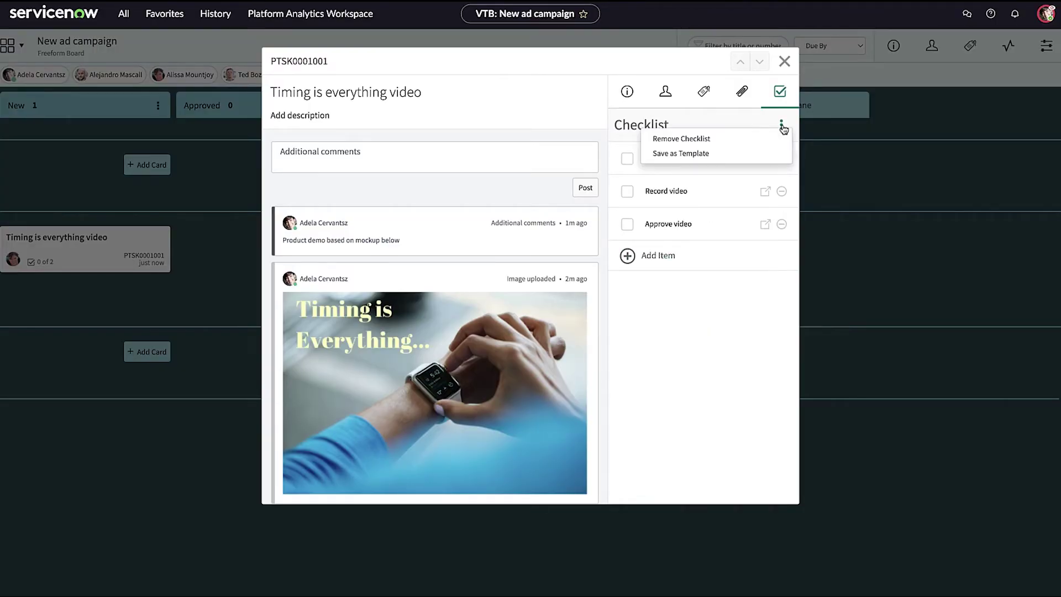
left_click(756, 156)
type("Video checklist")
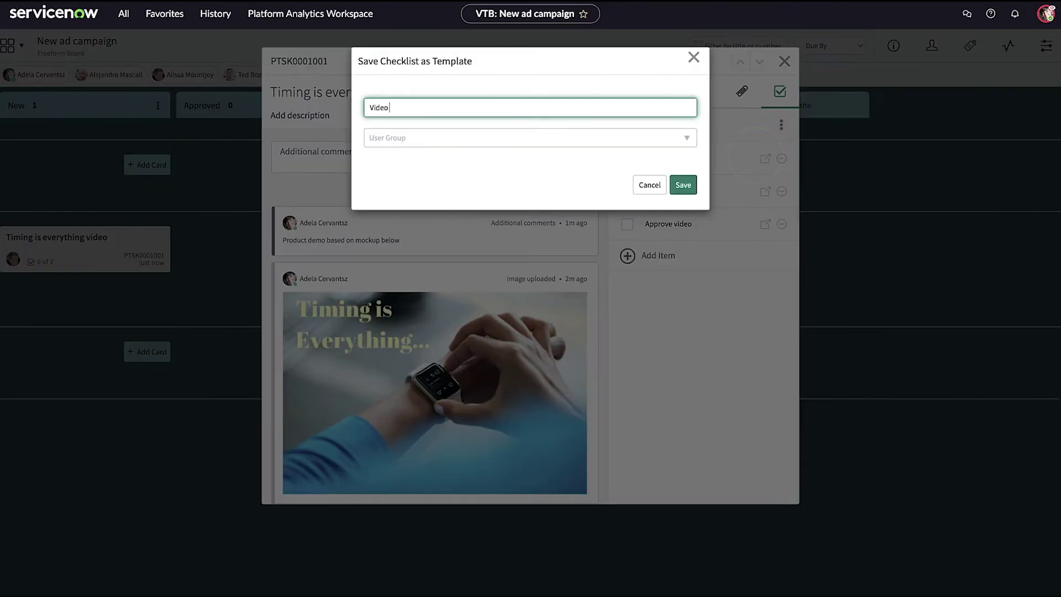
left_click(683, 185)
Tick all three checklist items and close the task details
left_click(628, 159)
left_click(627, 191)
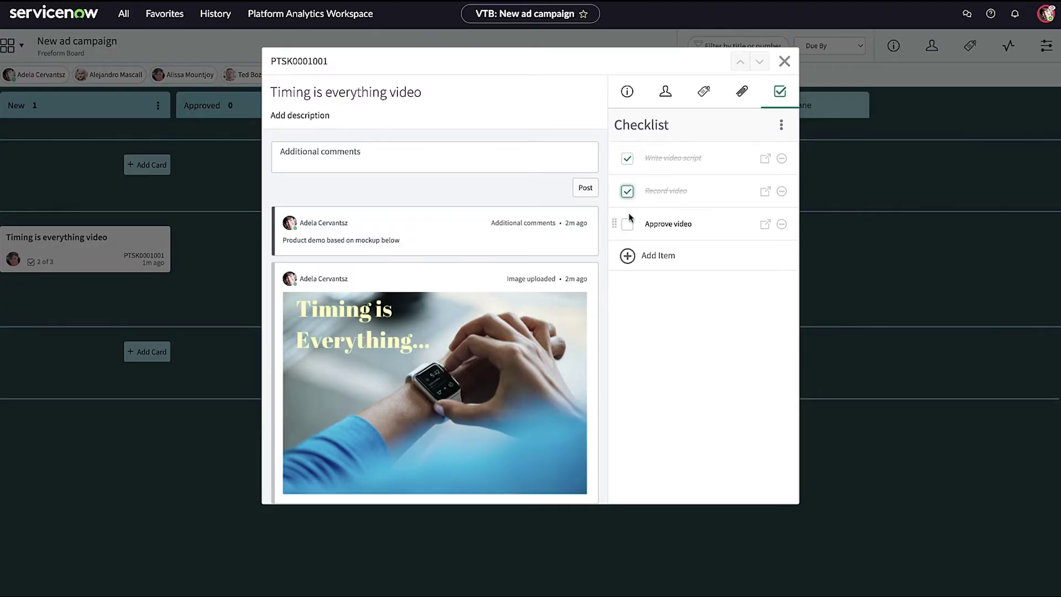
left_click(628, 225)
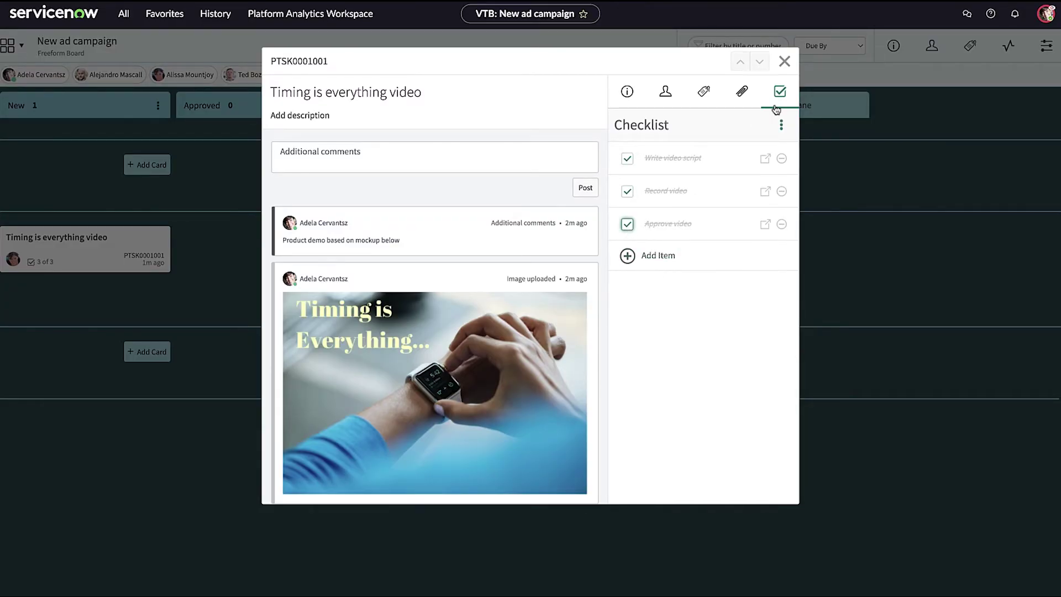
left_click(785, 61)
Create the card 'Social media teaser video' in Alissa's New lane and open it
left_click(147, 287)
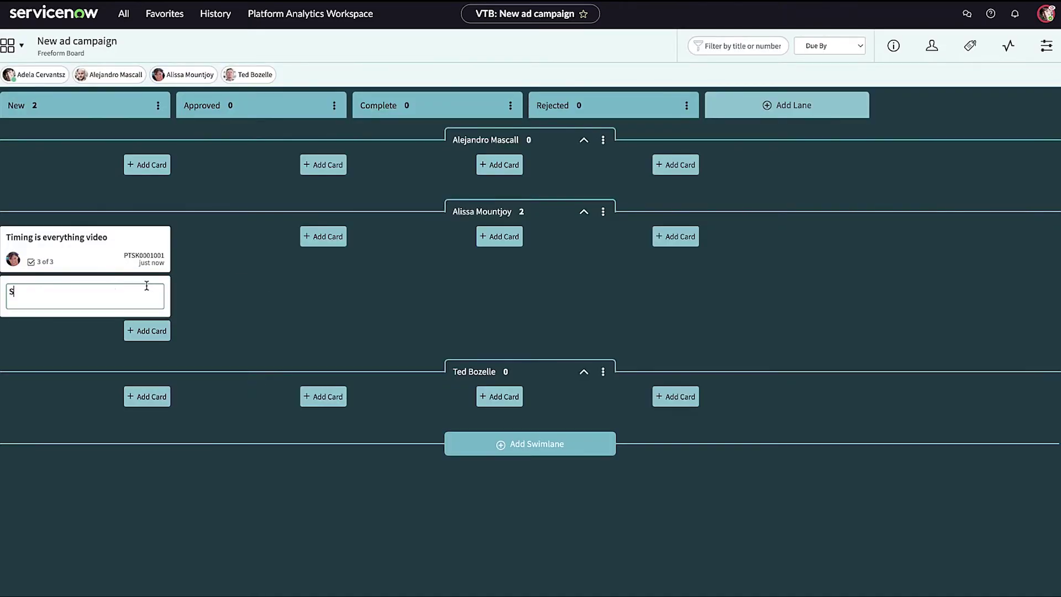
type("Social media teaser video")
key("Return")
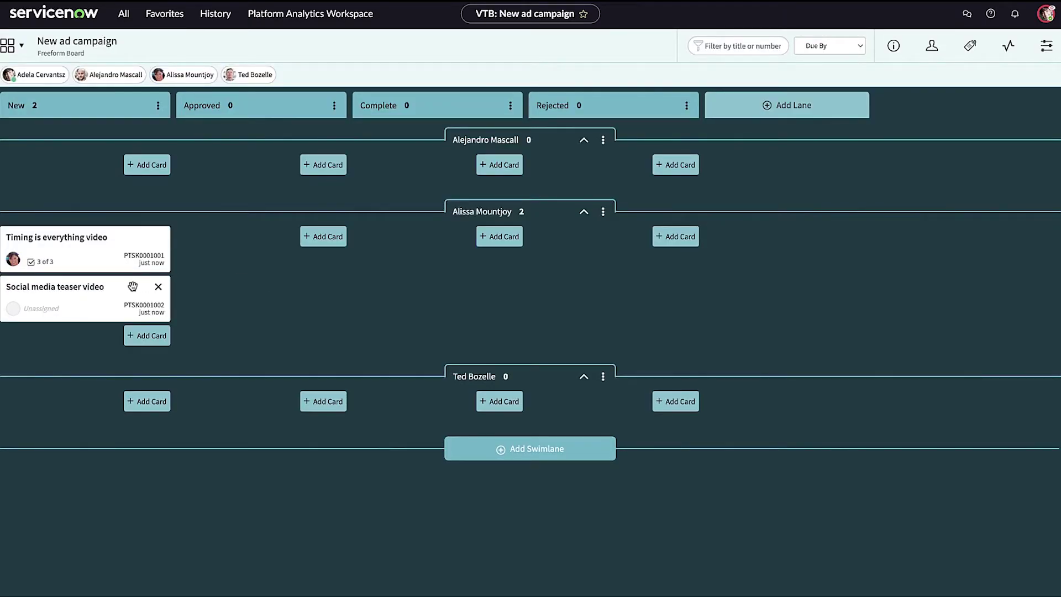
left_click(131, 288)
Apply the Video checklist template to the teaser card
left_click(781, 125)
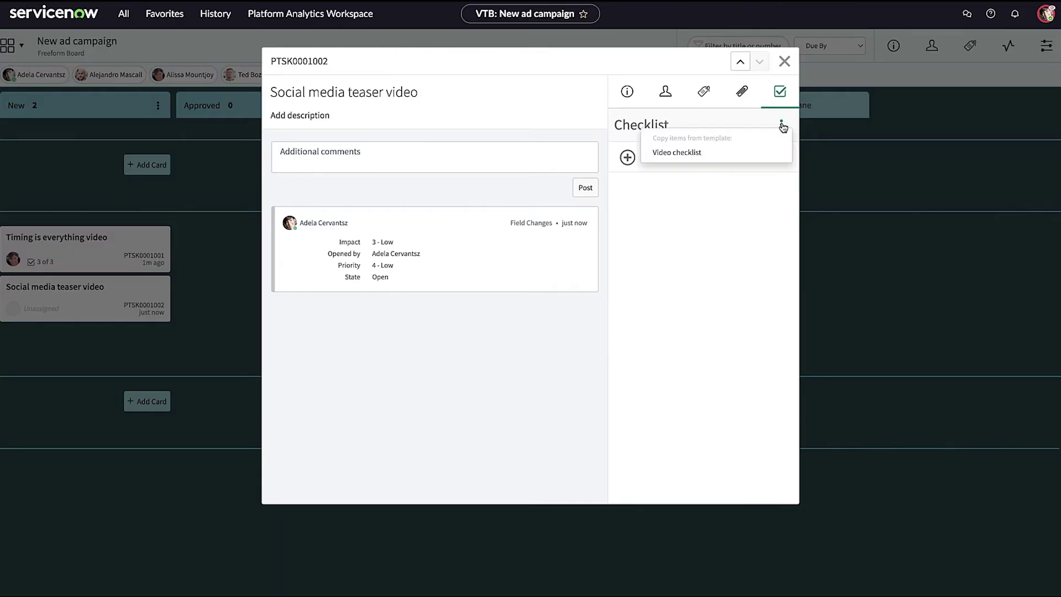
left_click(759, 155)
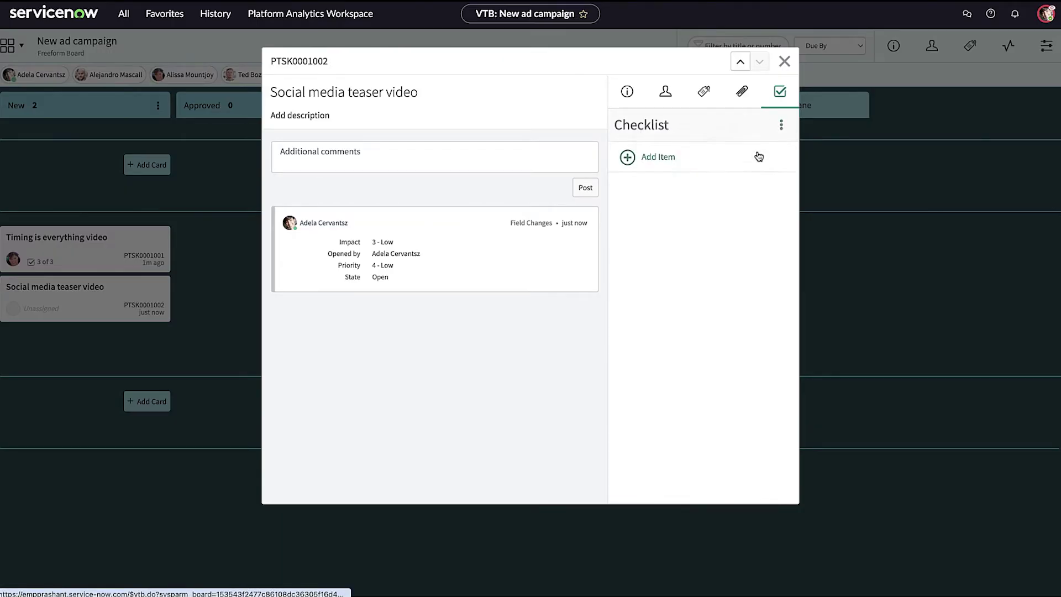
left_click(627, 93)
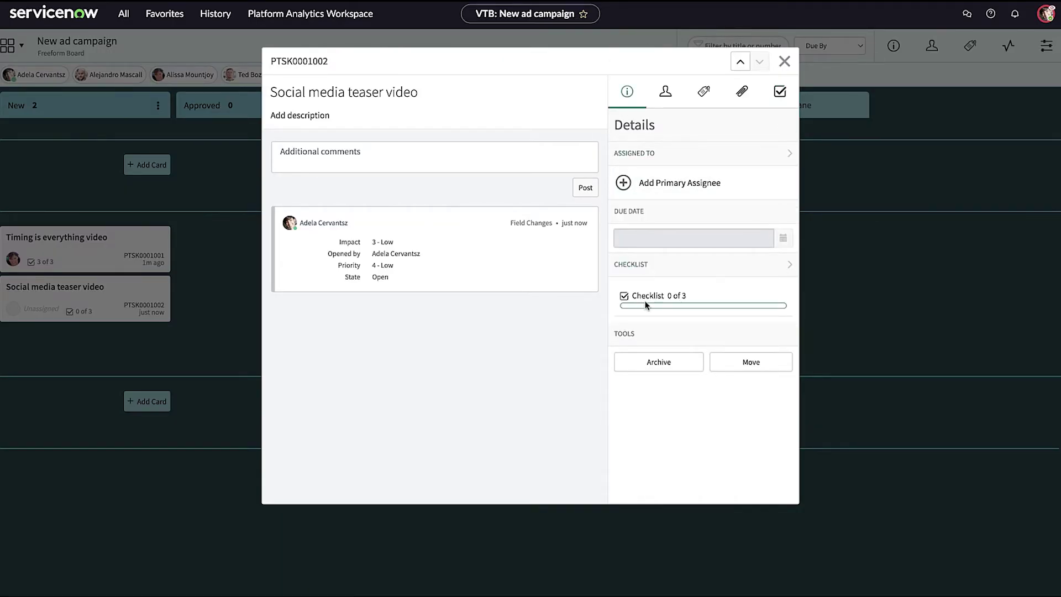
Archive the Social media teaser video card and check it in the archived tasks list
left_click(647, 364)
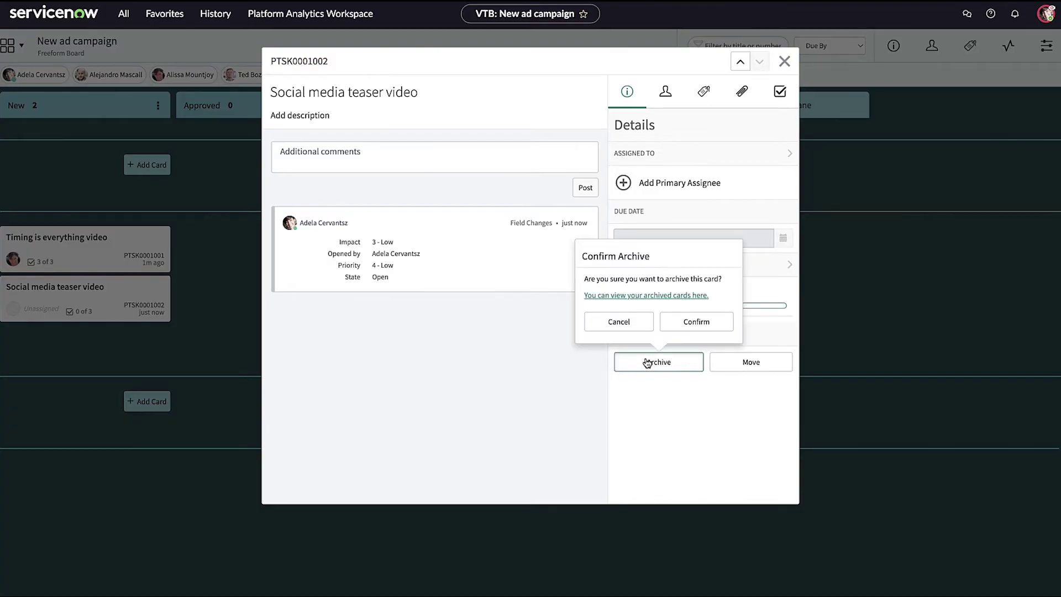
left_click(688, 322)
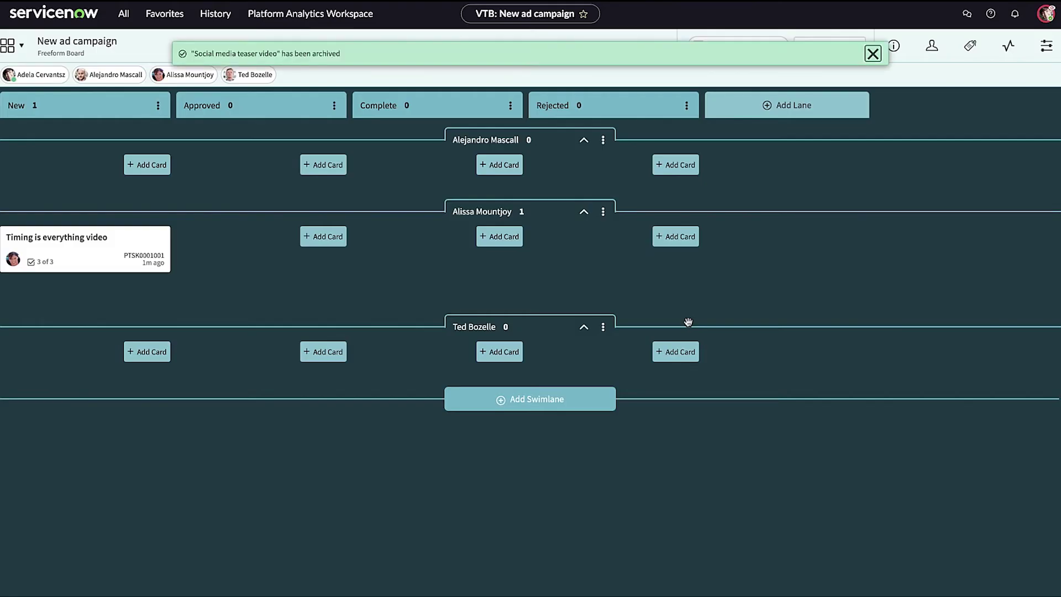
left_click(894, 48)
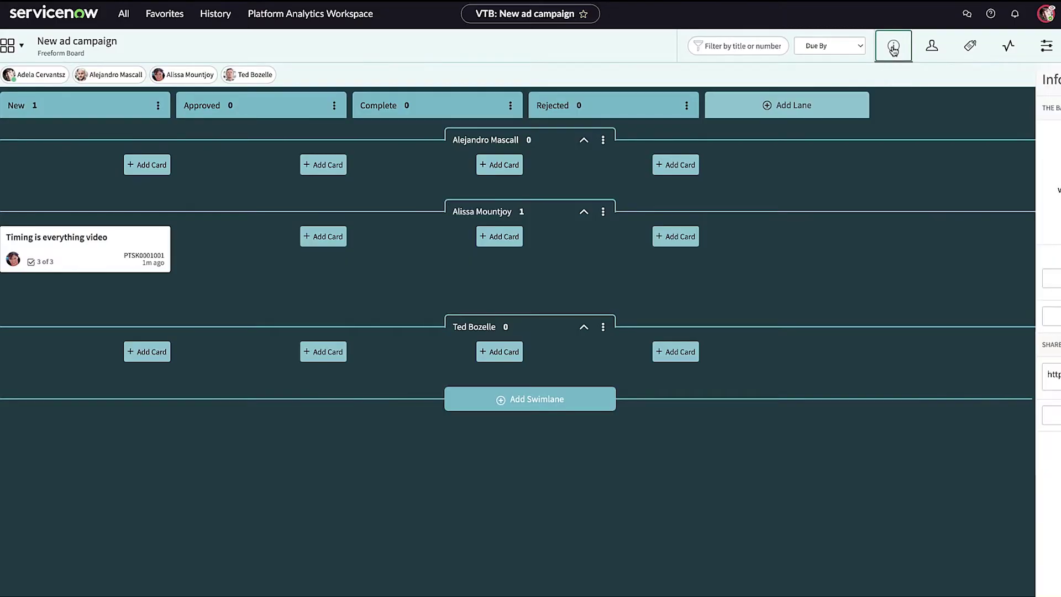
left_click(910, 319)
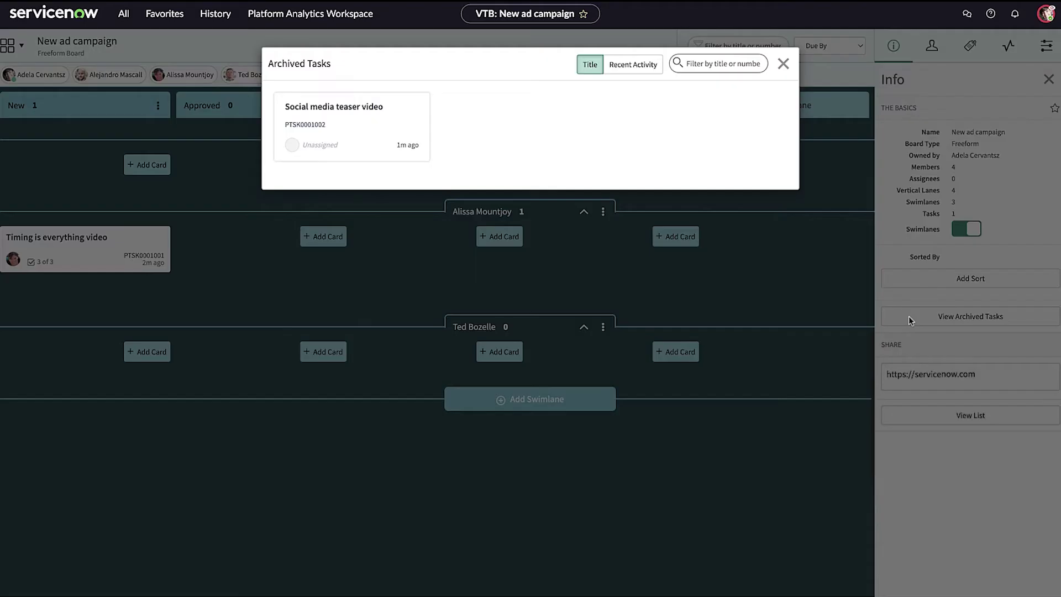
left_click(783, 64)
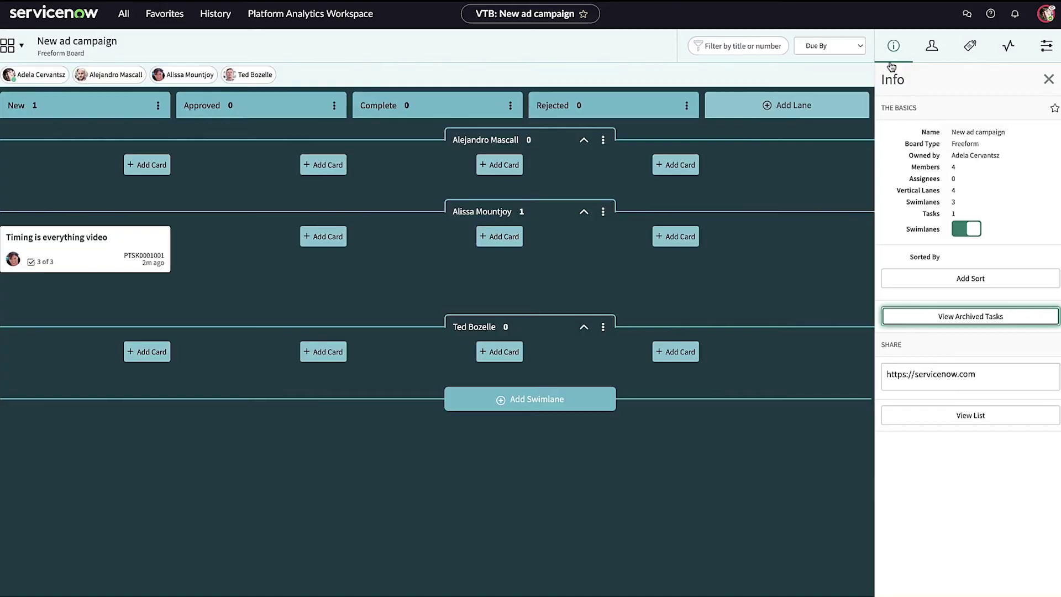
Turn off swimlanes on the campaign board
left_click(1048, 48)
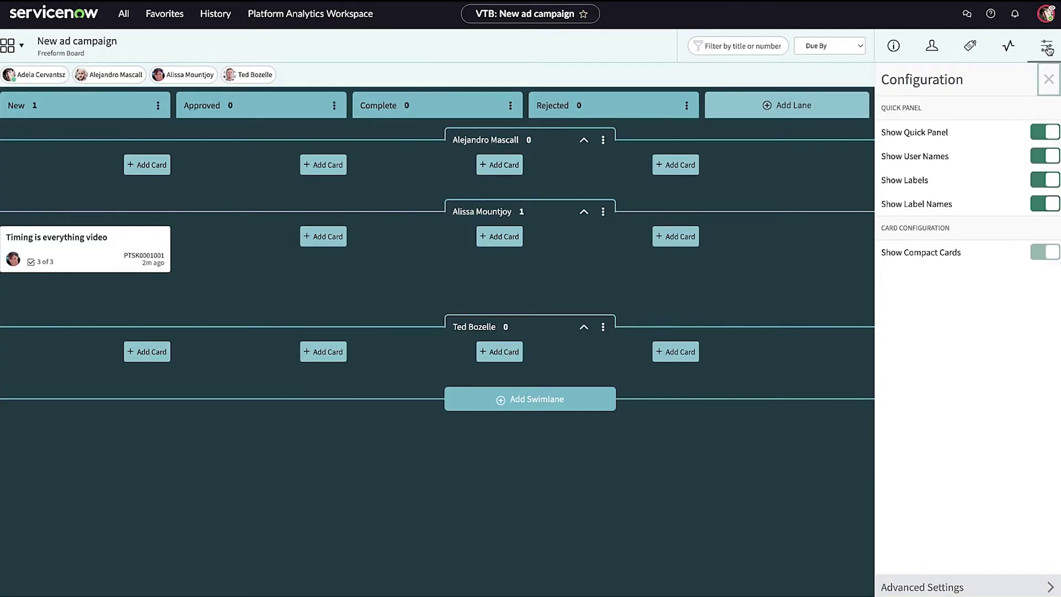
left_click(1047, 48)
left_click(892, 47)
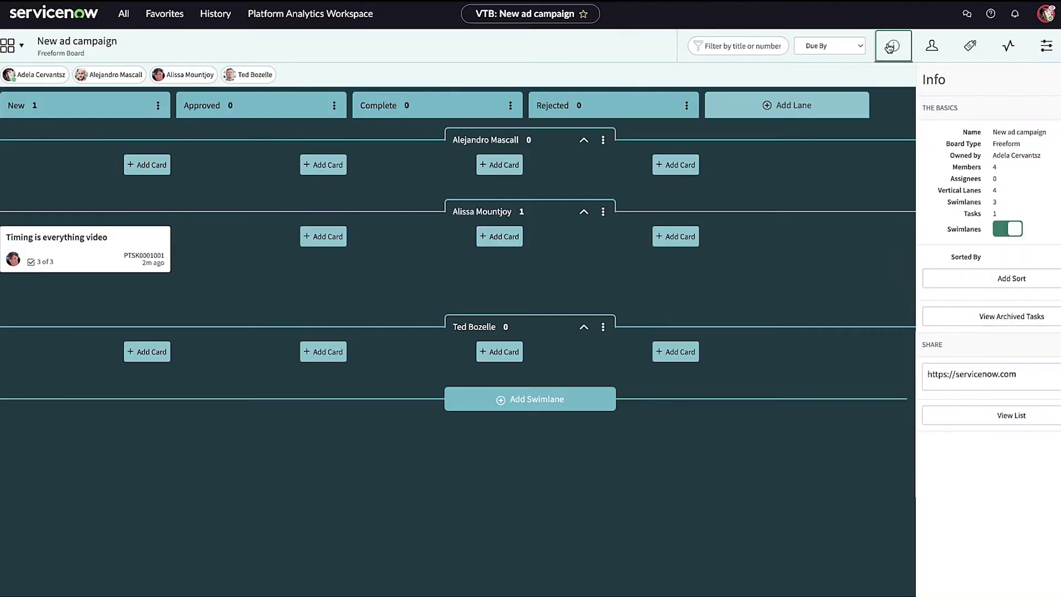
left_click(965, 229)
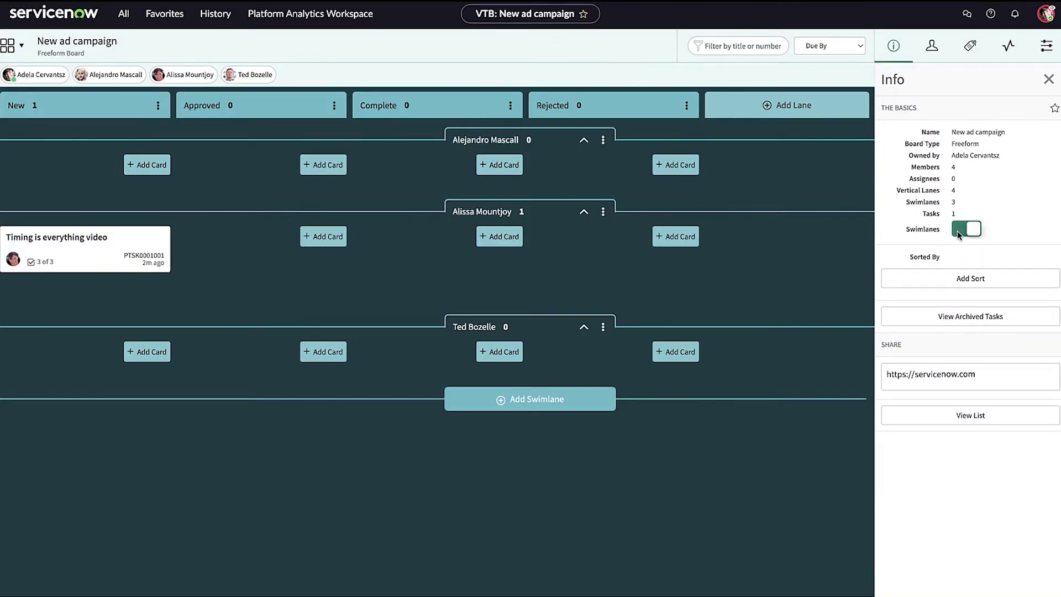
Turn off compact cards and card info, and turn on card attachment display
left_click(1046, 49)
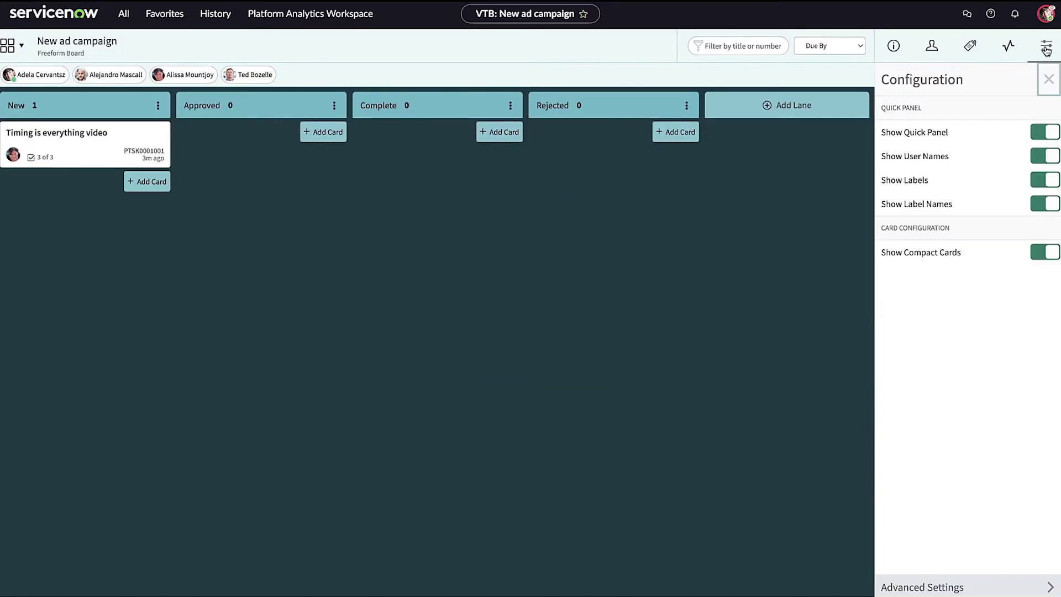
left_click(1044, 253)
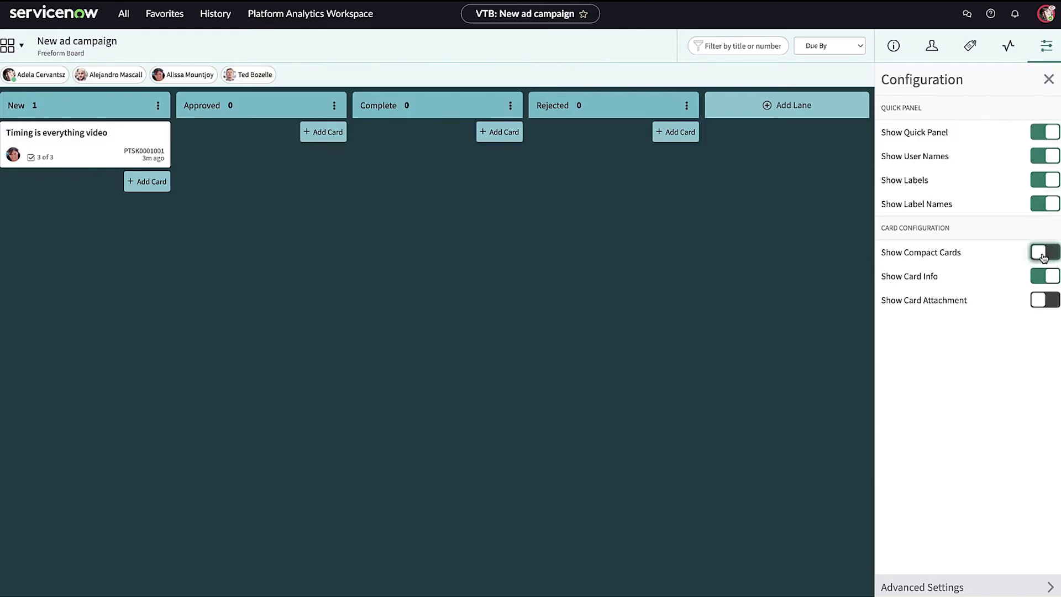
left_click(1040, 276)
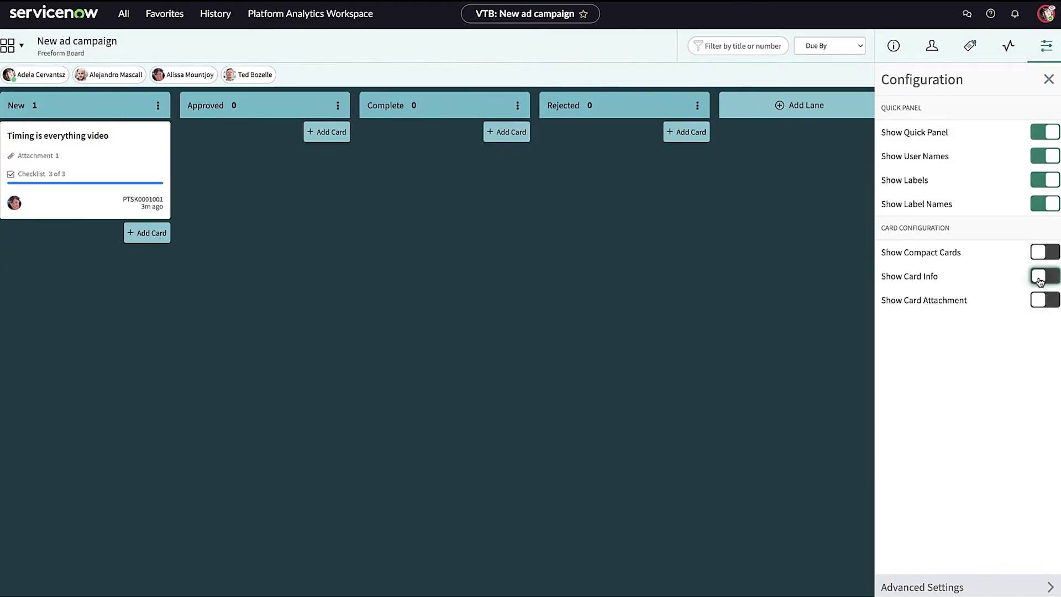
left_click(1048, 301)
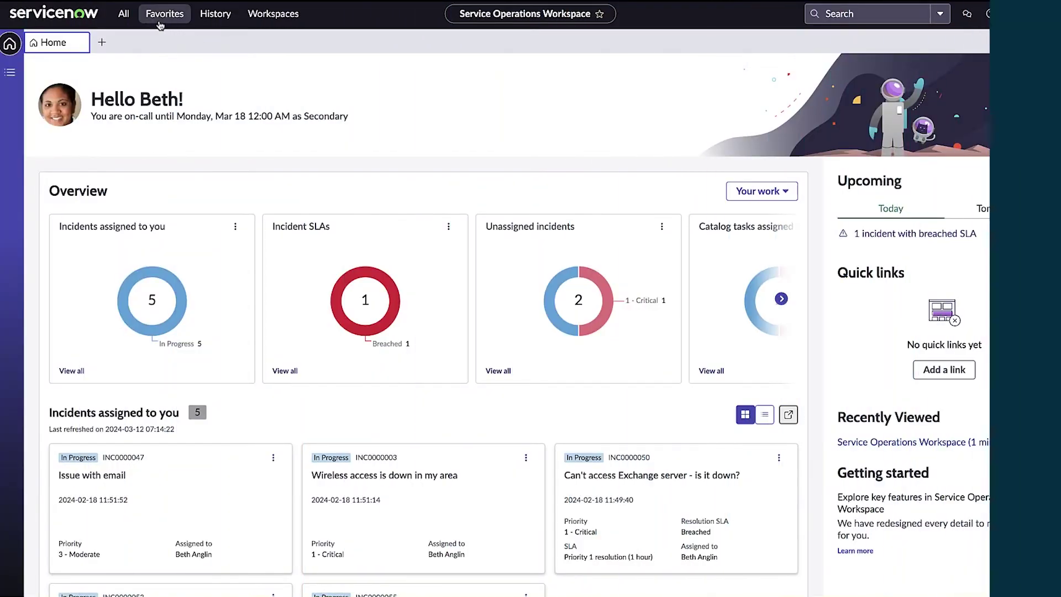
Open Visual Task Boards by searching 'visu' in the All menu
left_click(126, 15)
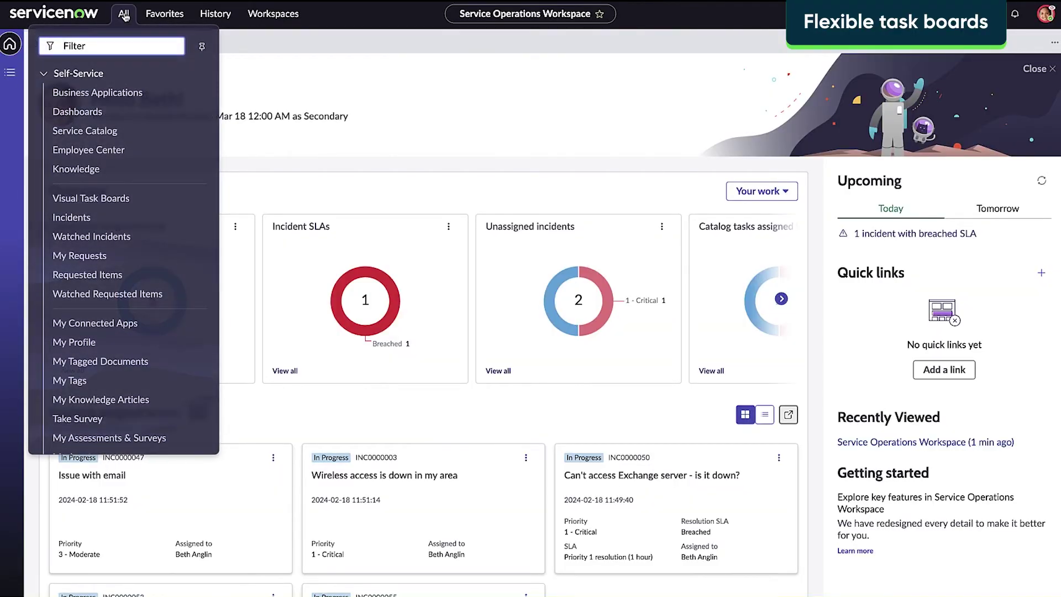
type("visu")
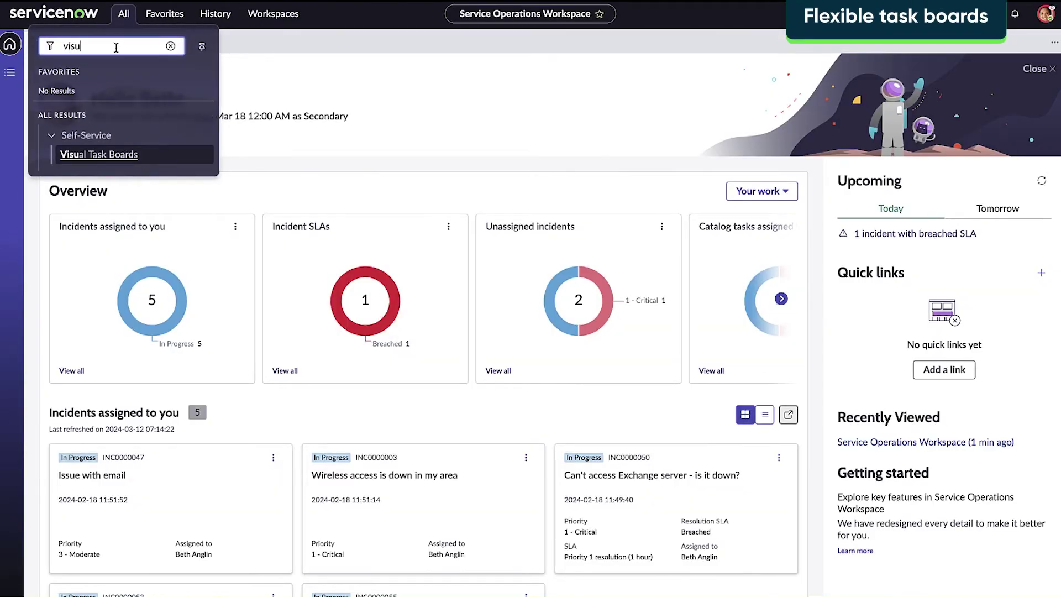
left_click(110, 155)
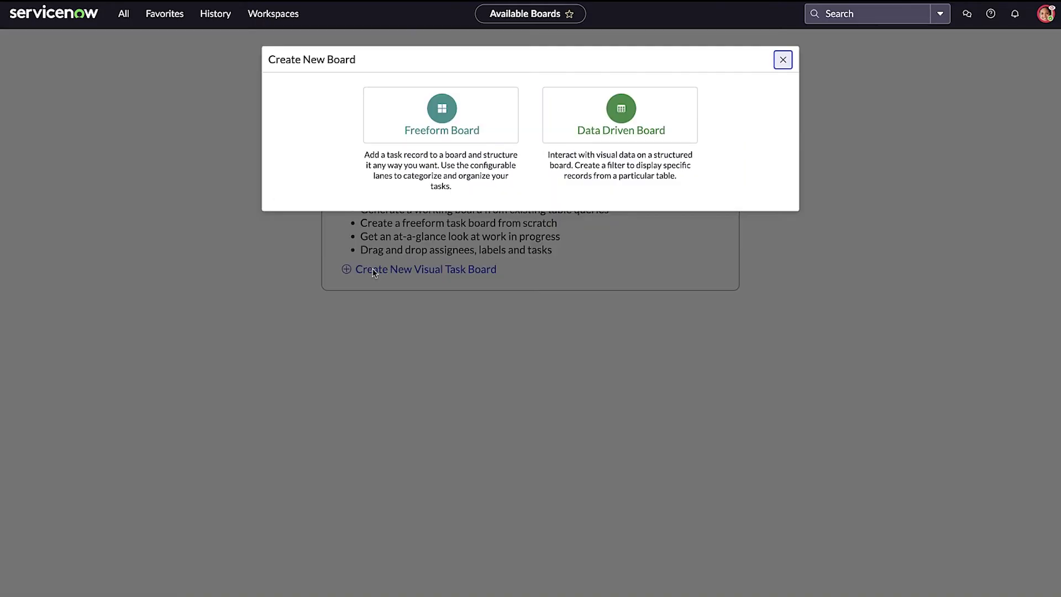
Start a data-driven board on the Incident table with no vertical lane field
left_click(614, 118)
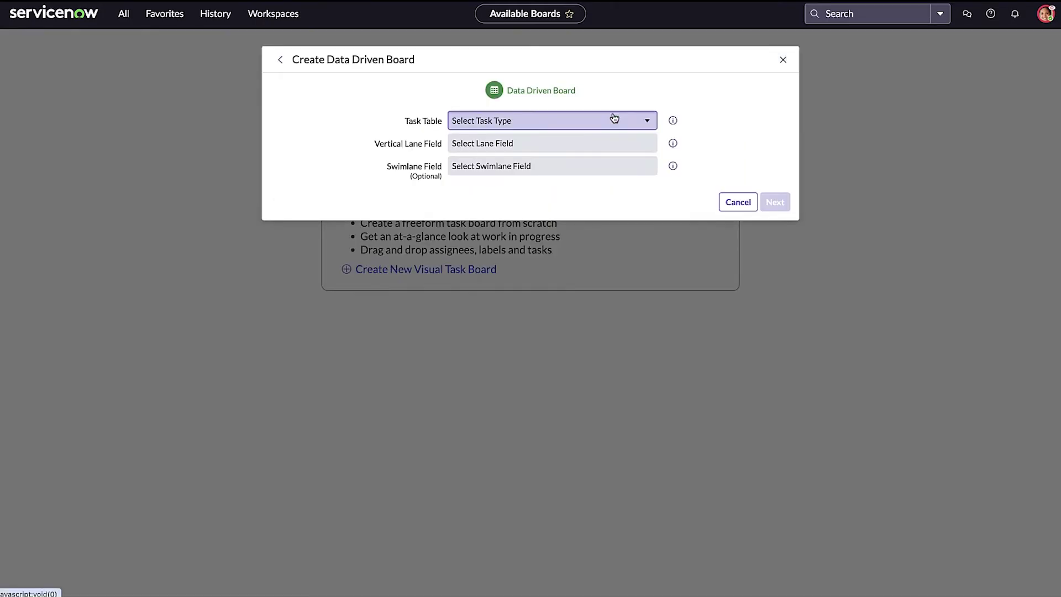
left_click(650, 162)
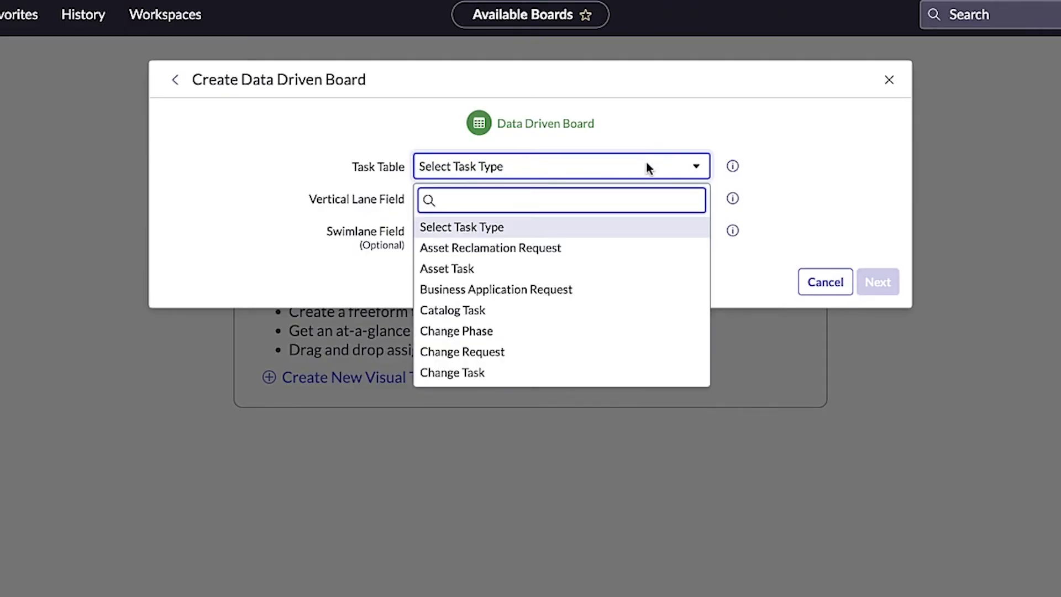
type("incid")
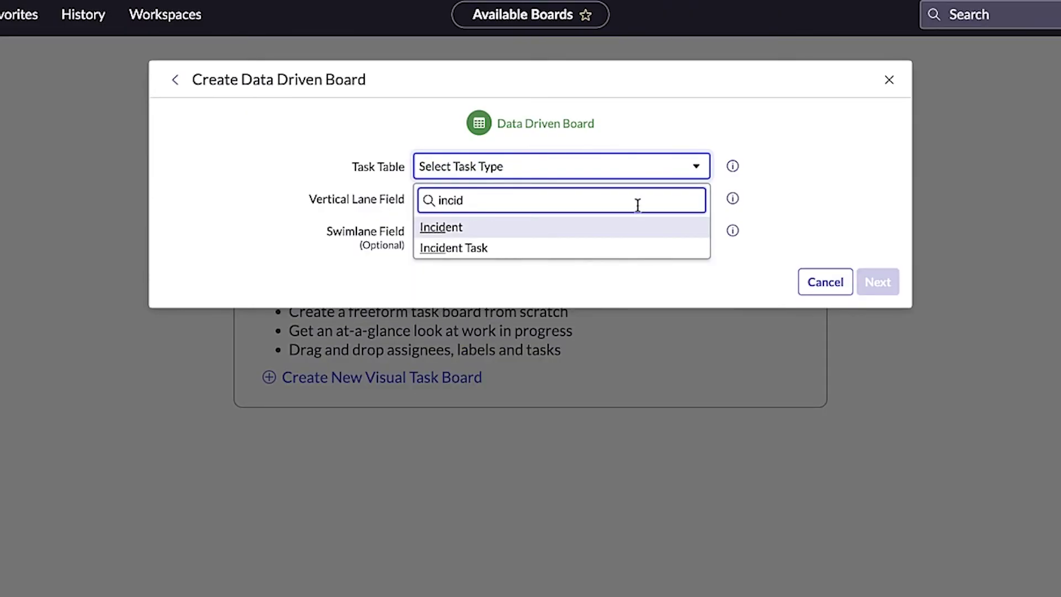
left_click(622, 228)
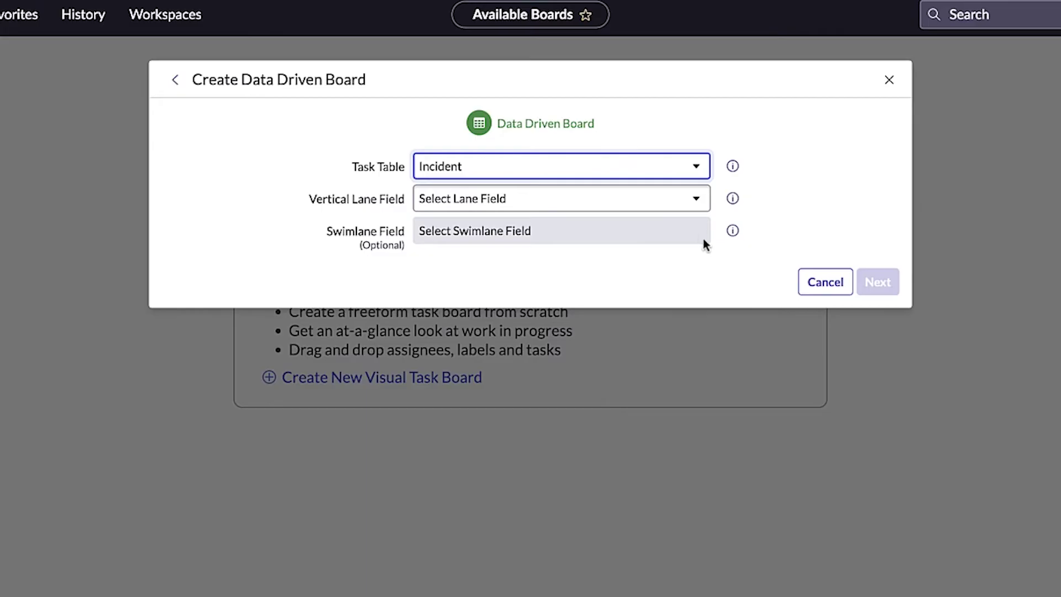
left_click(692, 200)
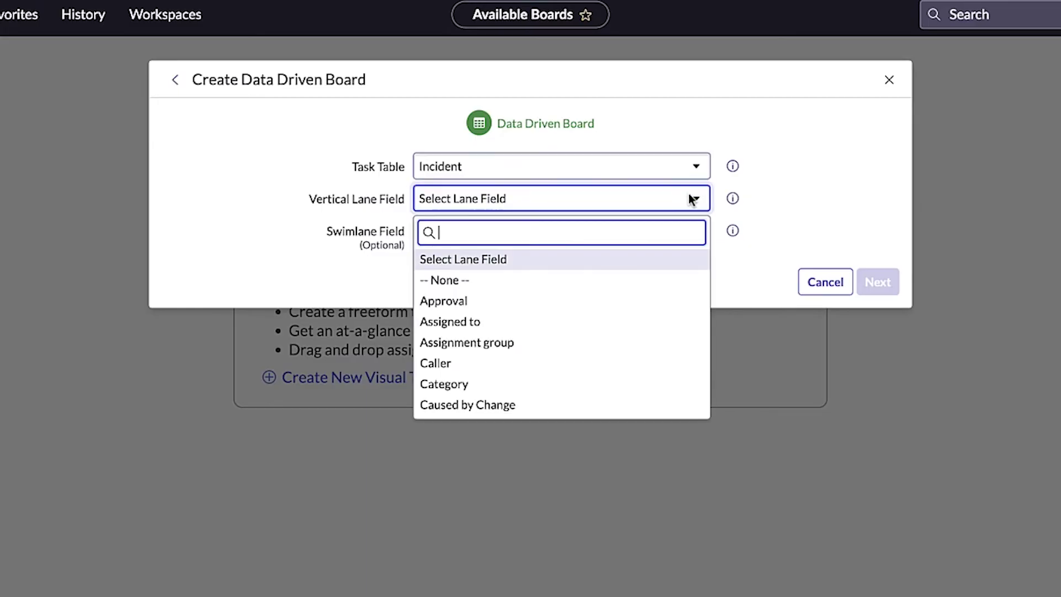
left_click(662, 283)
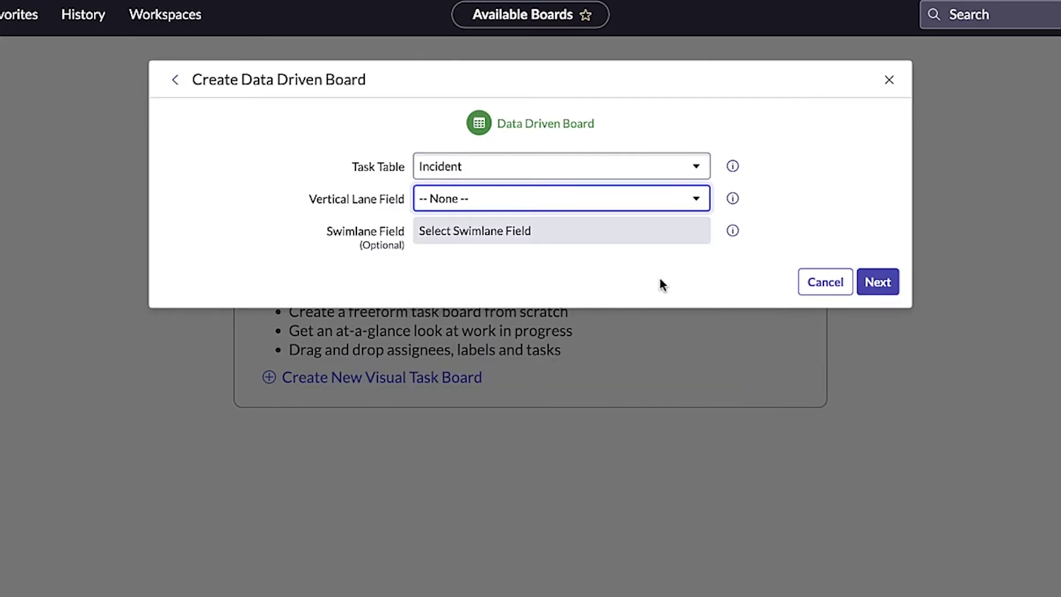
left_click(876, 283)
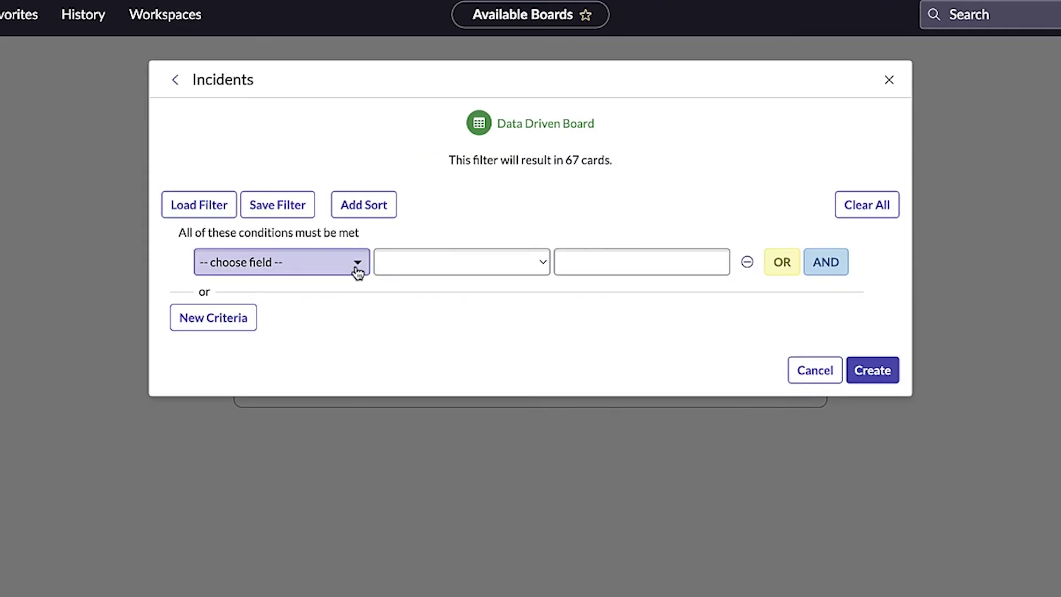
left_click(356, 264)
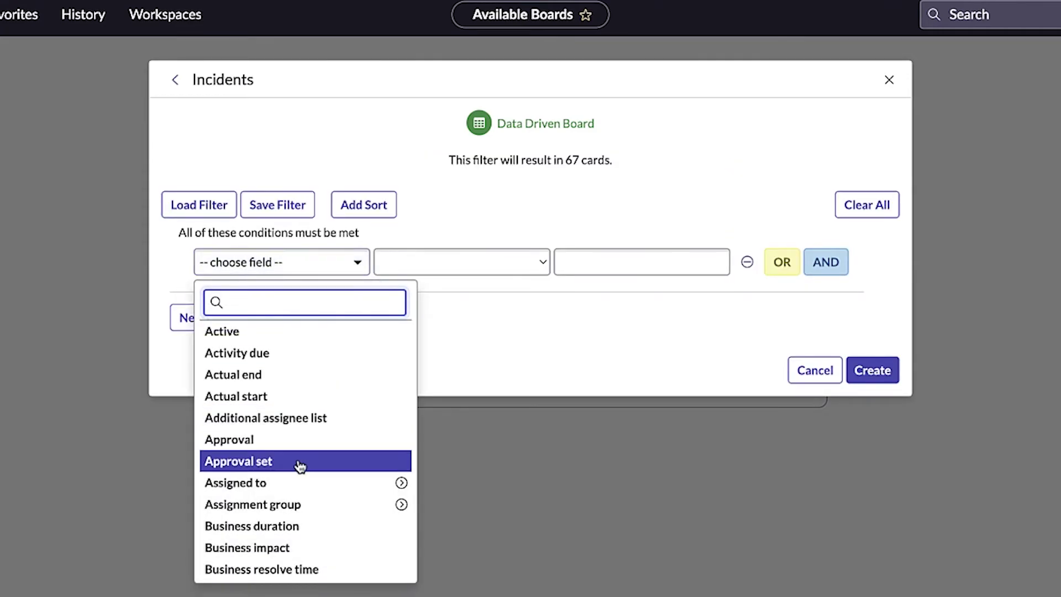
left_click(295, 484)
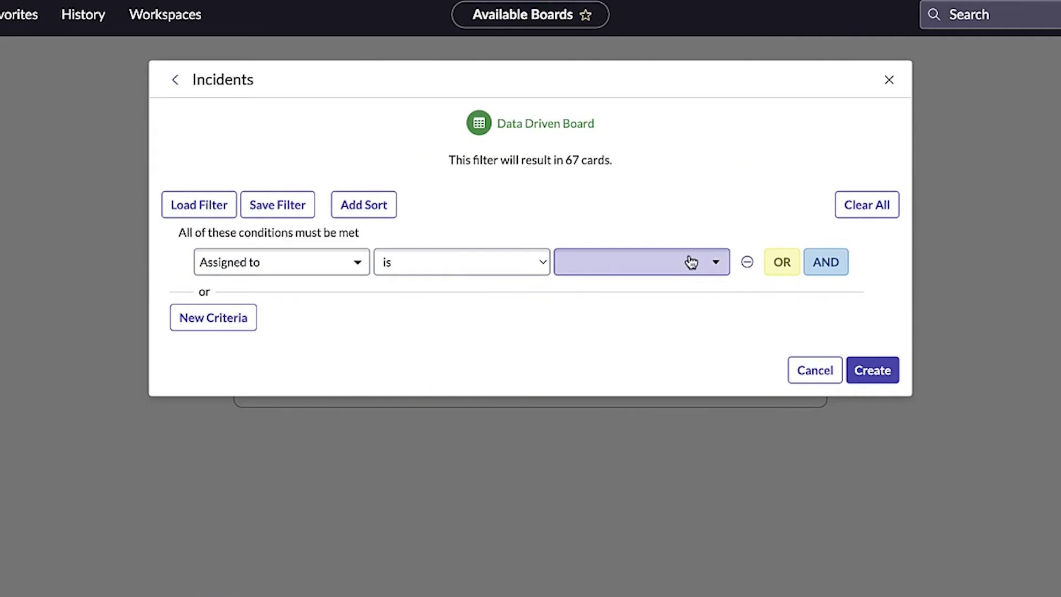
left_click(710, 263)
type("beth")
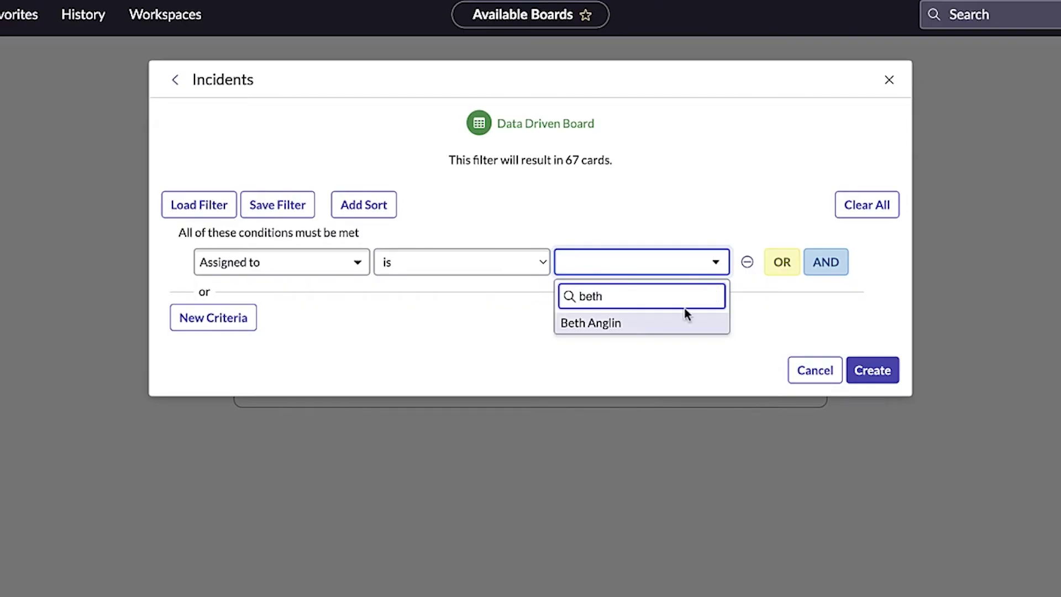
left_click(680, 323)
left_click(868, 372)
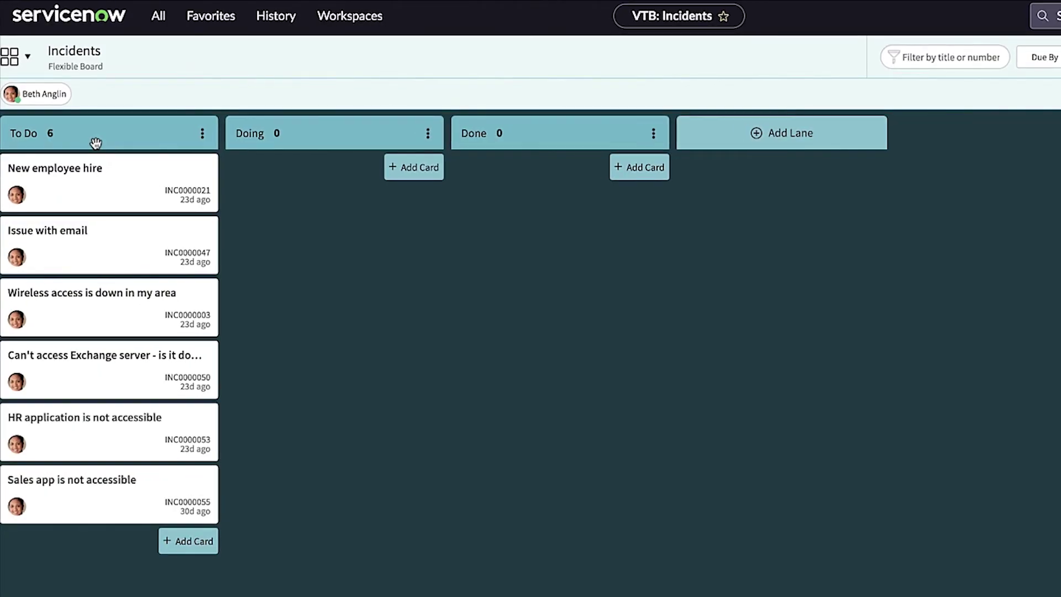
Rename lanes to Software, Hardware and Complete, and move New employee hire and Issue with email cards
left_click(33, 134)
type("Softwa")
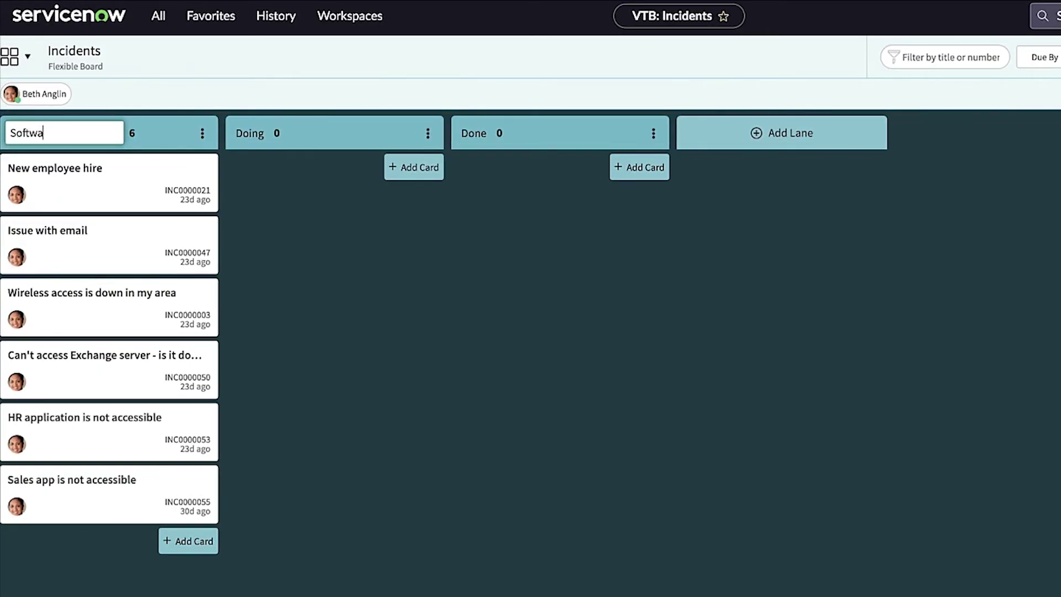
type("re")
left_click(249, 135)
type("Hardware")
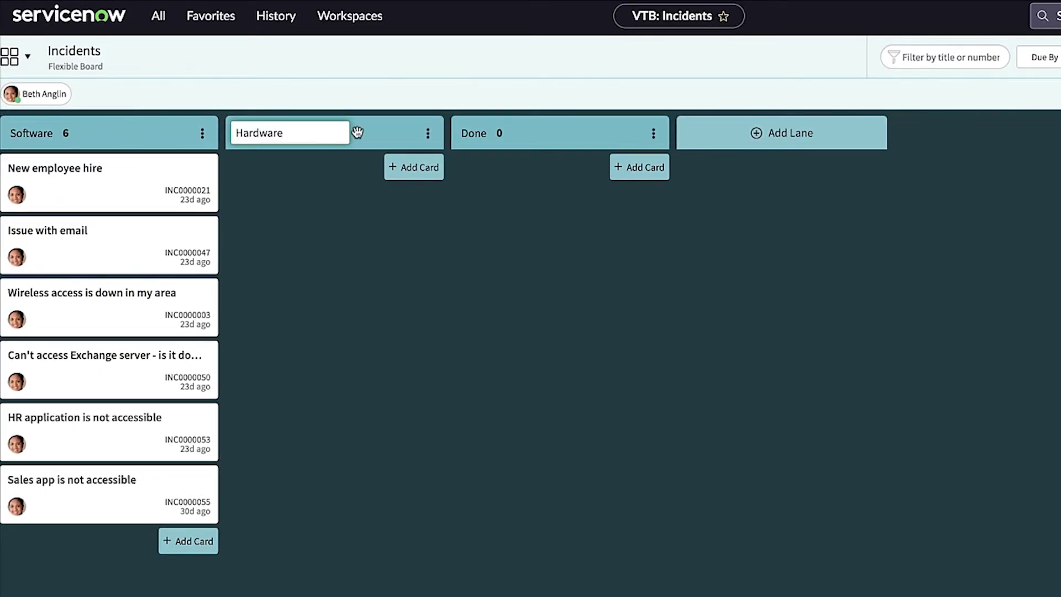
left_click(477, 133)
type("Complete")
key("Return")
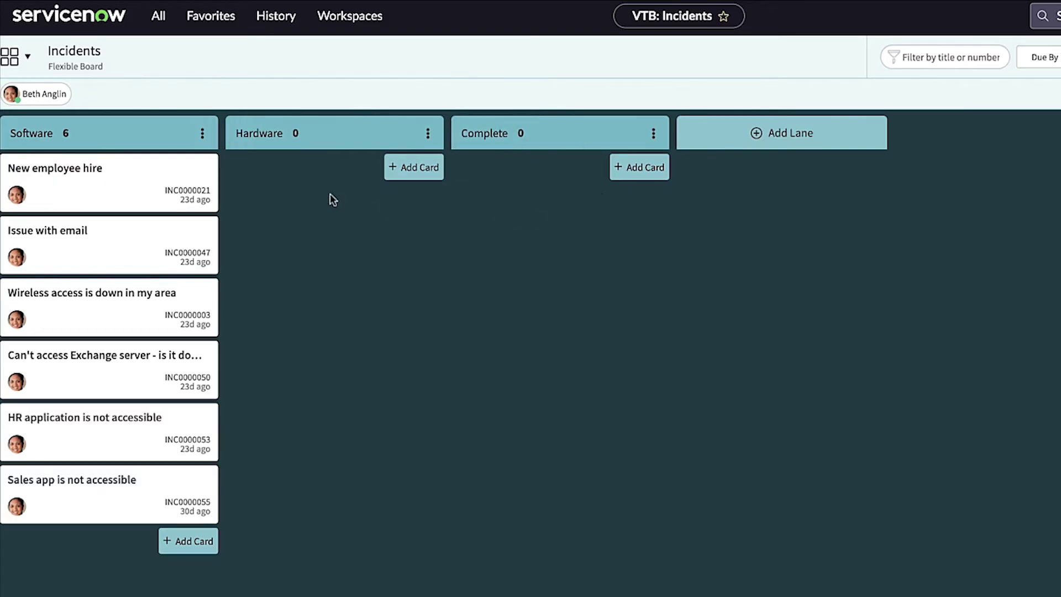
mouse_move(169, 180)
left_mouse_down()
mouse_move(177, 170)
mouse_move(350, 161)
left_mouse_up()
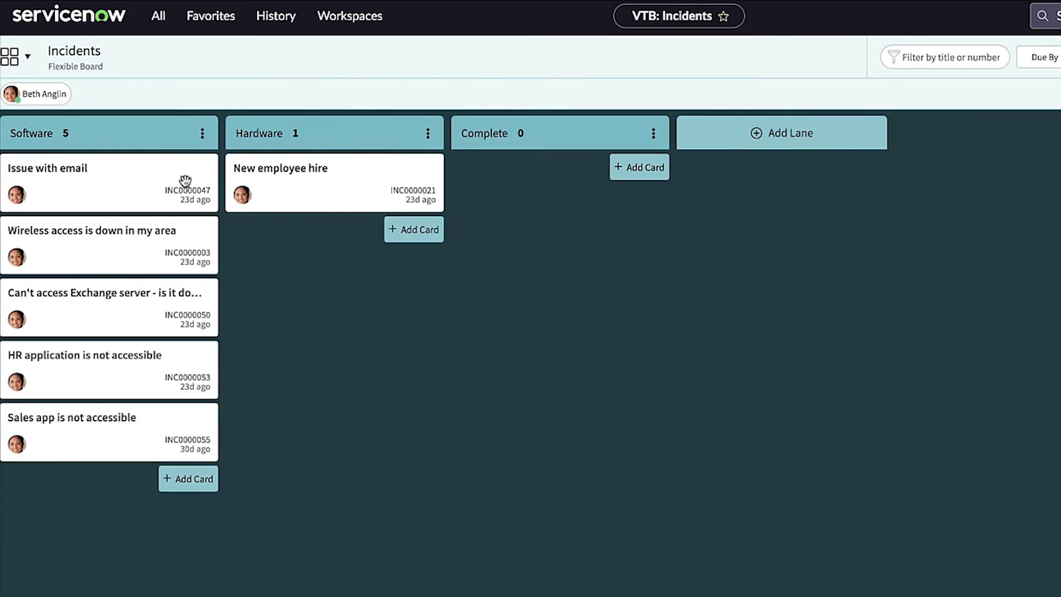
left_click_drag(155, 180, 549, 167)
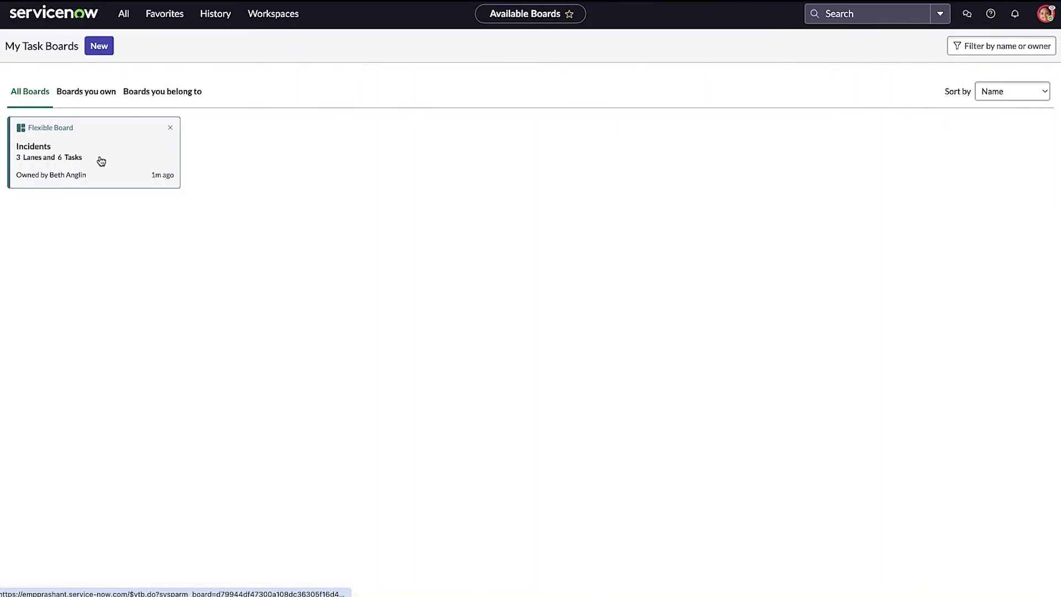
Start another data-driven board based on the Incident table
left_click(97, 47)
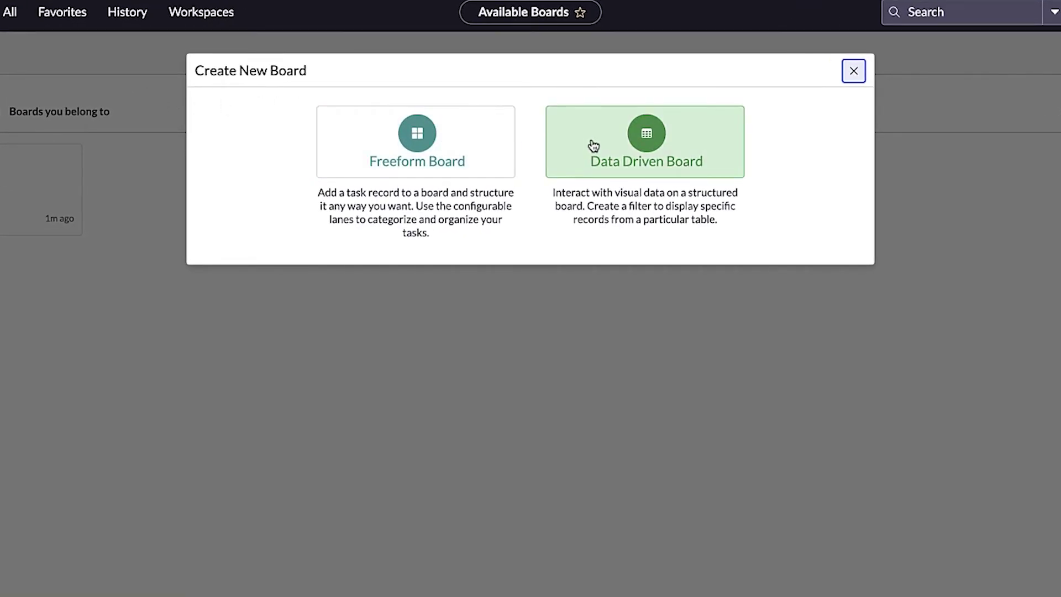
left_click(593, 145)
left_click(658, 157)
type("incide")
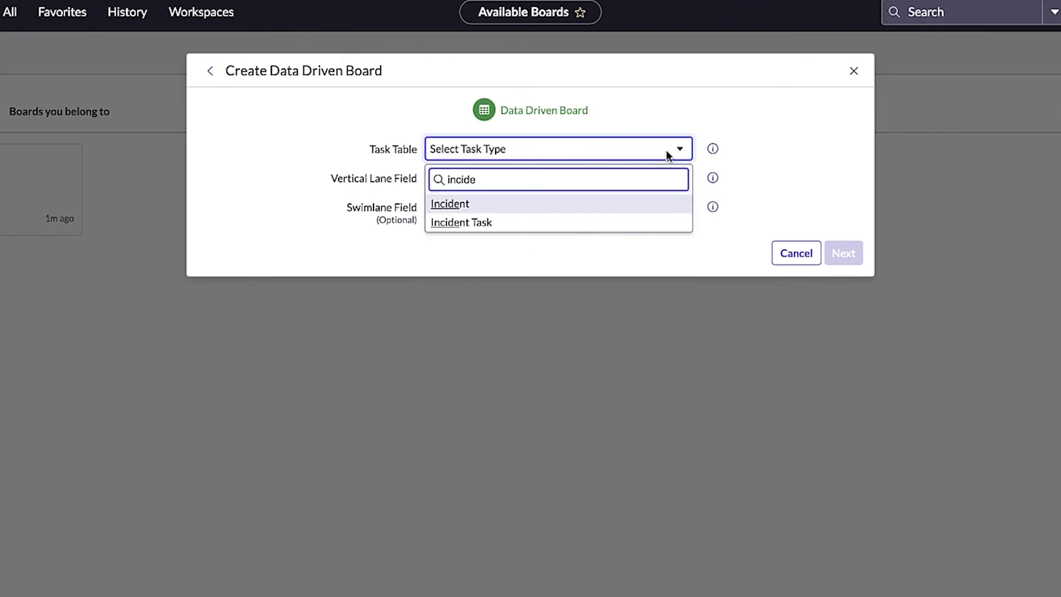
left_click(655, 204)
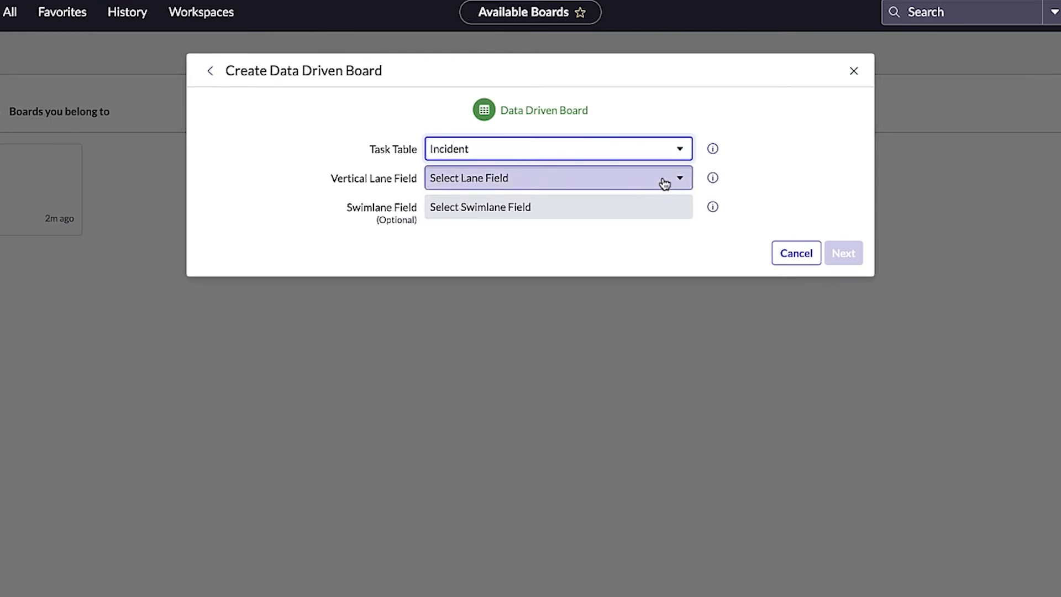
Use State for vertical lanes and Assigned to for swimlanes
left_click(664, 178)
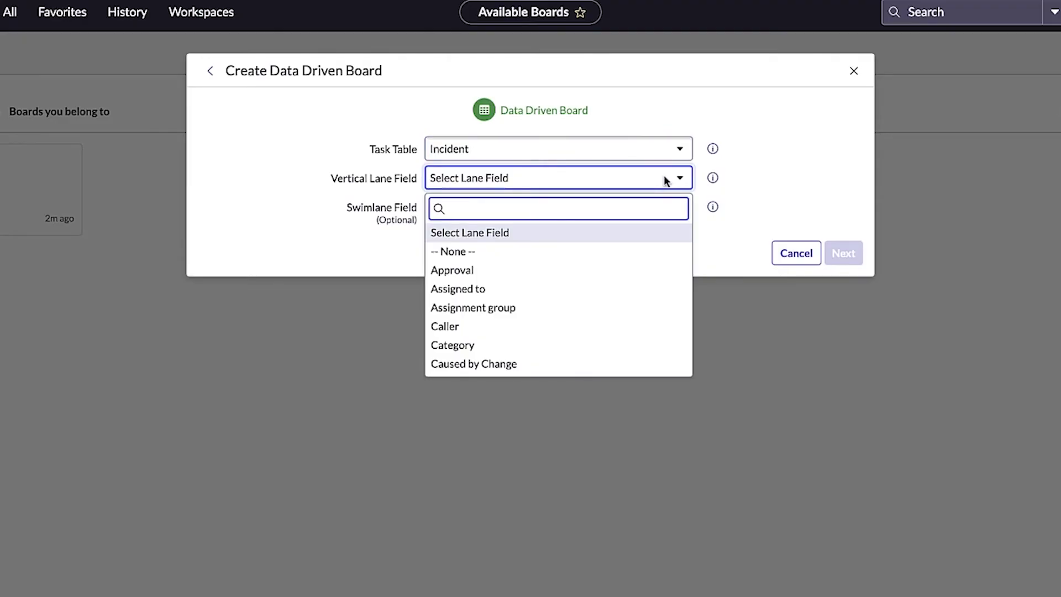
type("state")
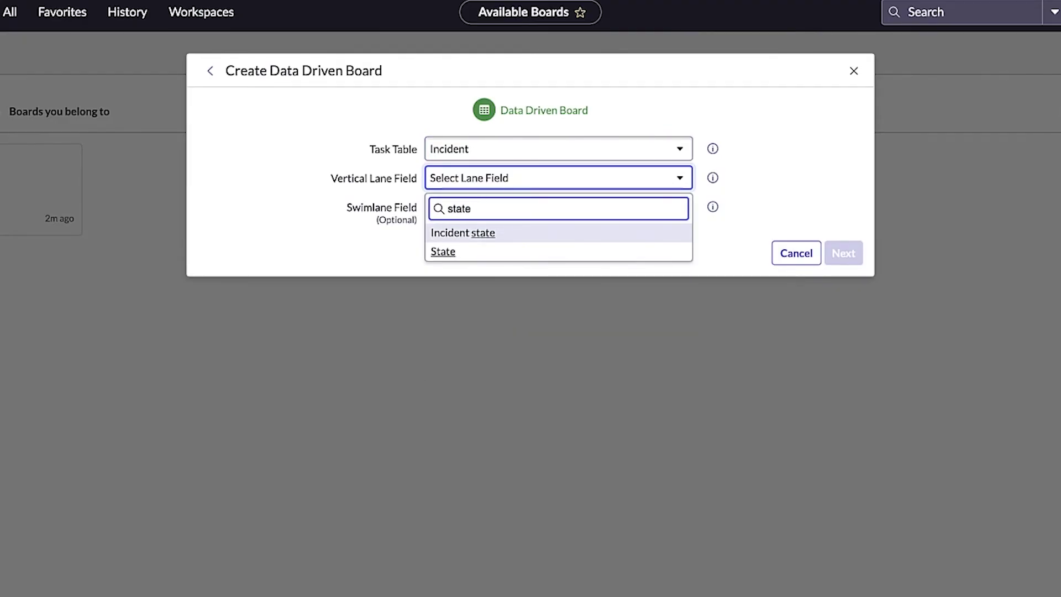
left_click(647, 256)
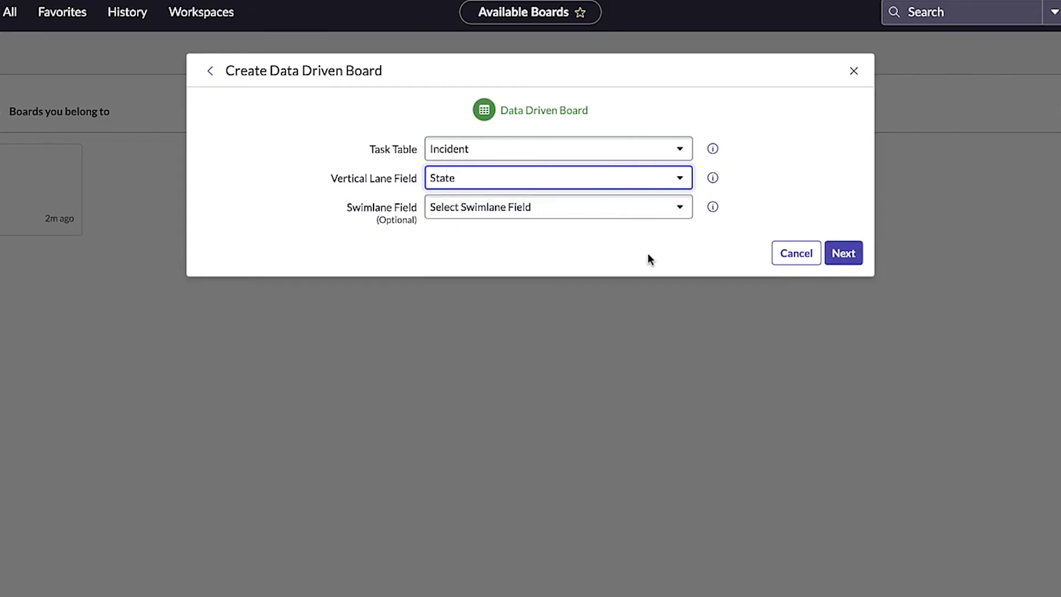
left_click(663, 213)
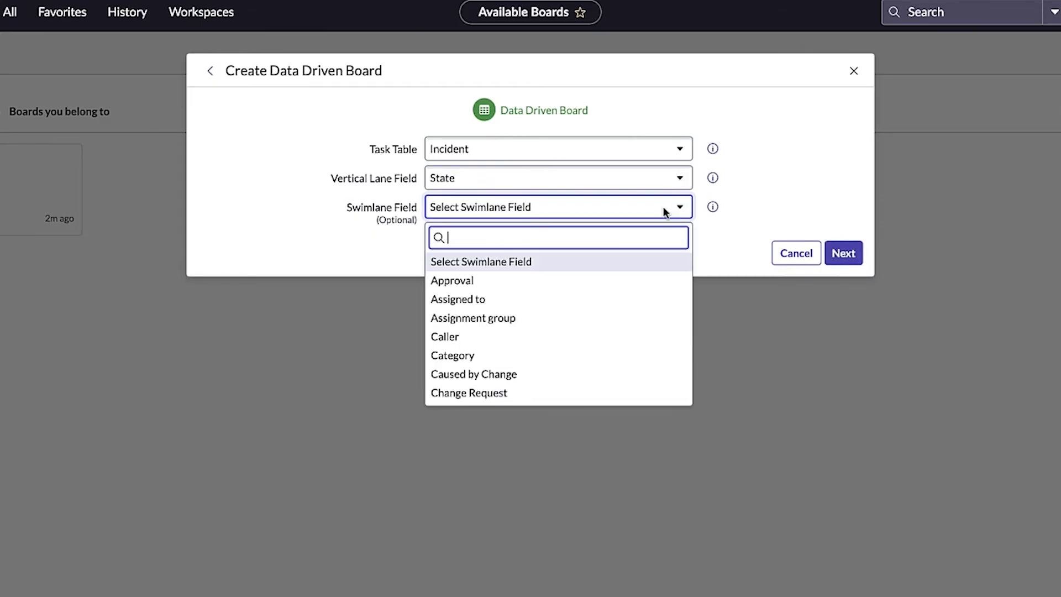
left_click(641, 300)
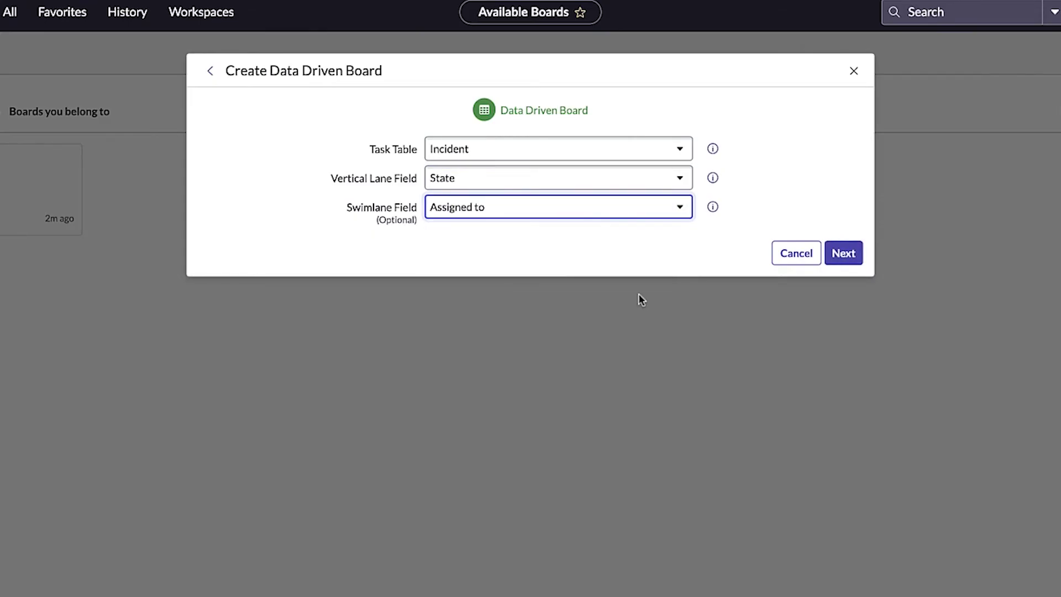
left_click(846, 256)
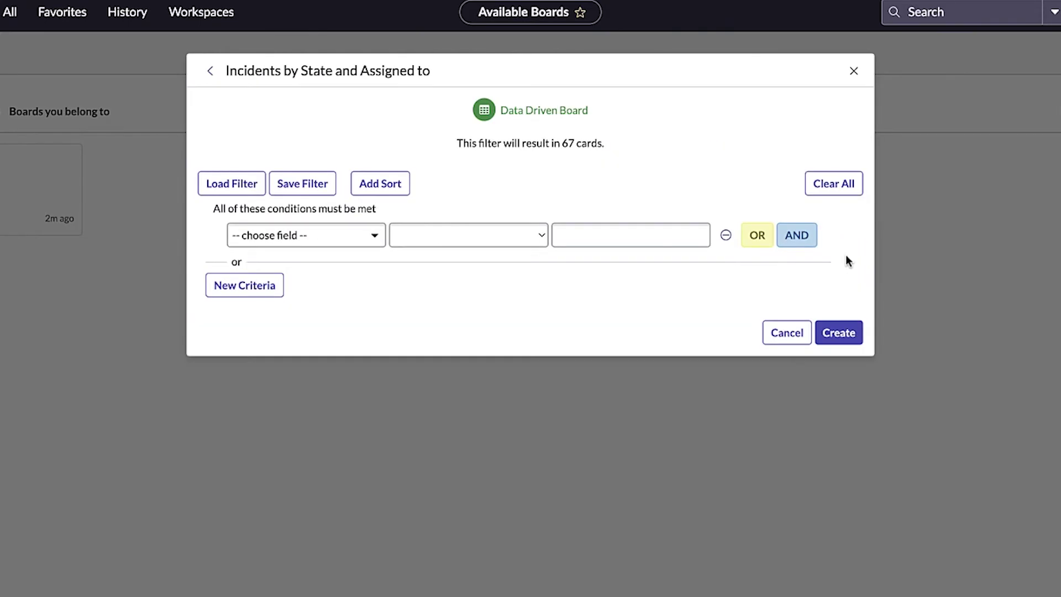
Filter the board to State is one of New, In Progress, On Hold and create it
left_click(369, 242)
type("state")
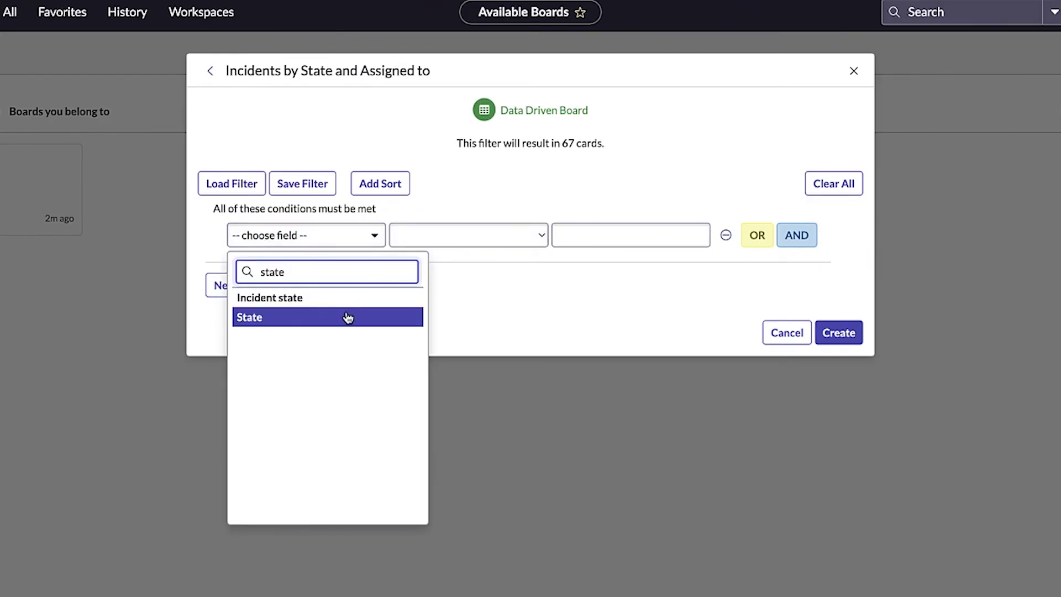
left_click(348, 315)
left_click(475, 241)
left_click(480, 271)
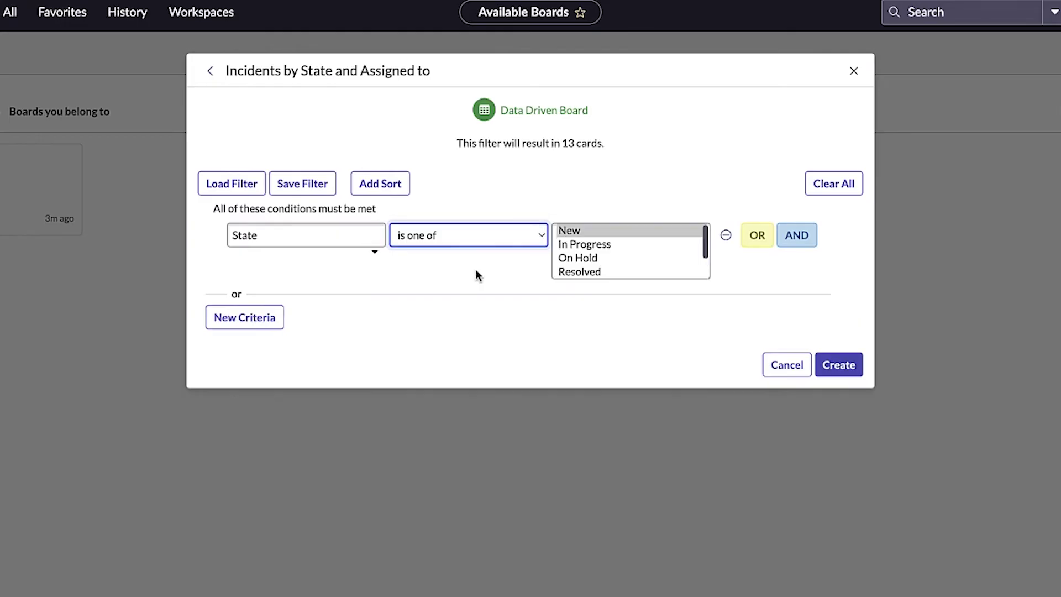
left_click_drag(573, 237, 578, 263)
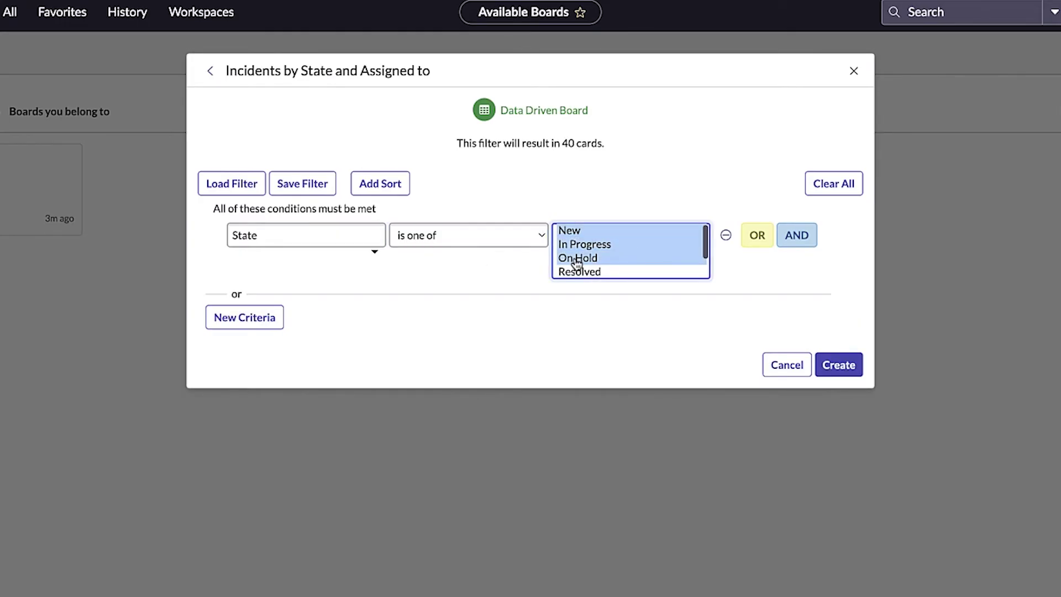
left_click(835, 364)
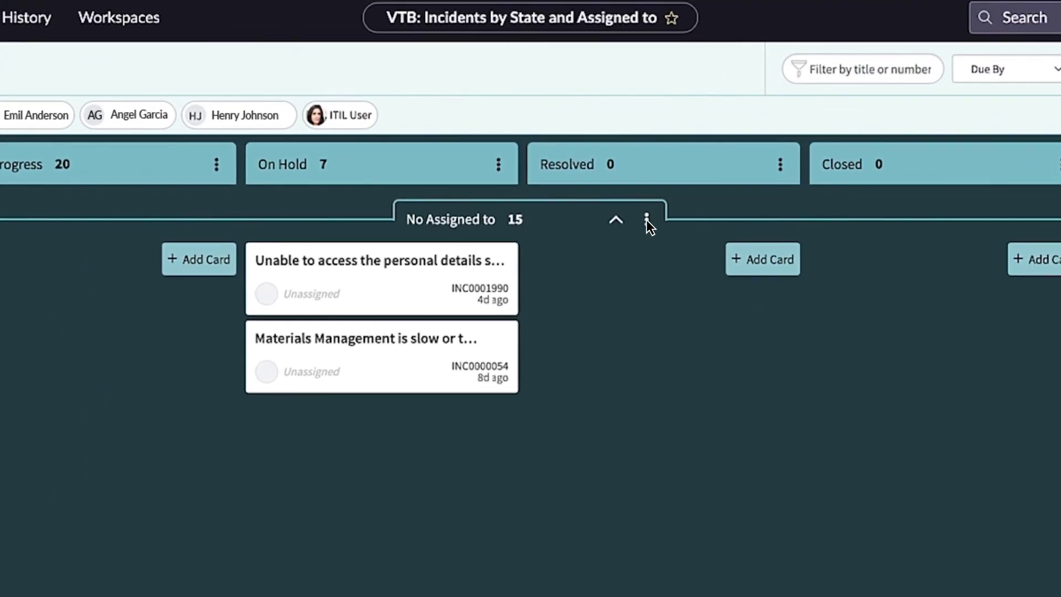
Hide the Resolved, Closed and Canceled lanes
left_click(603, 140)
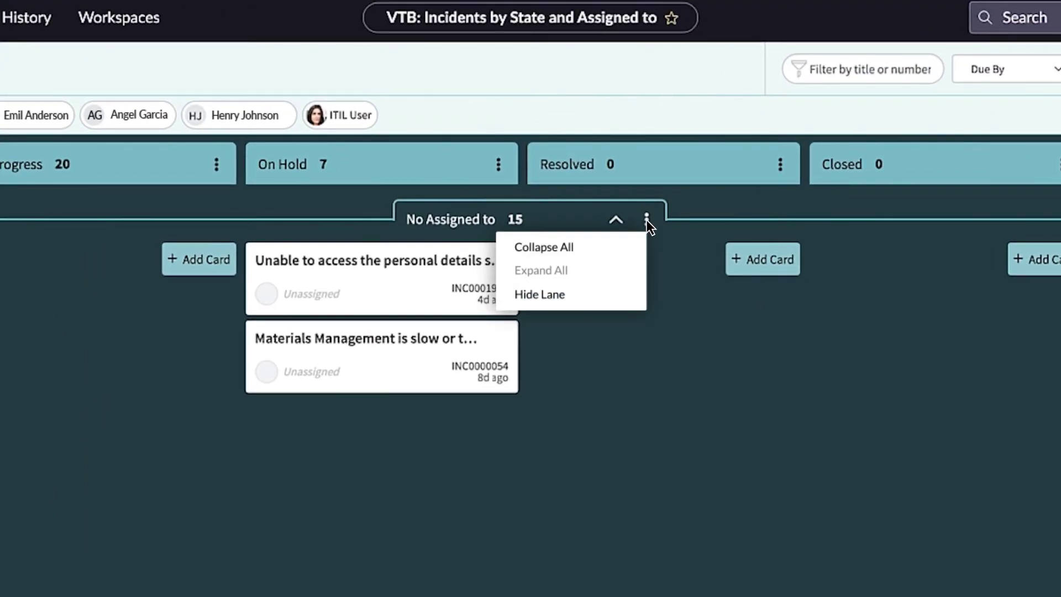
left_click(648, 224)
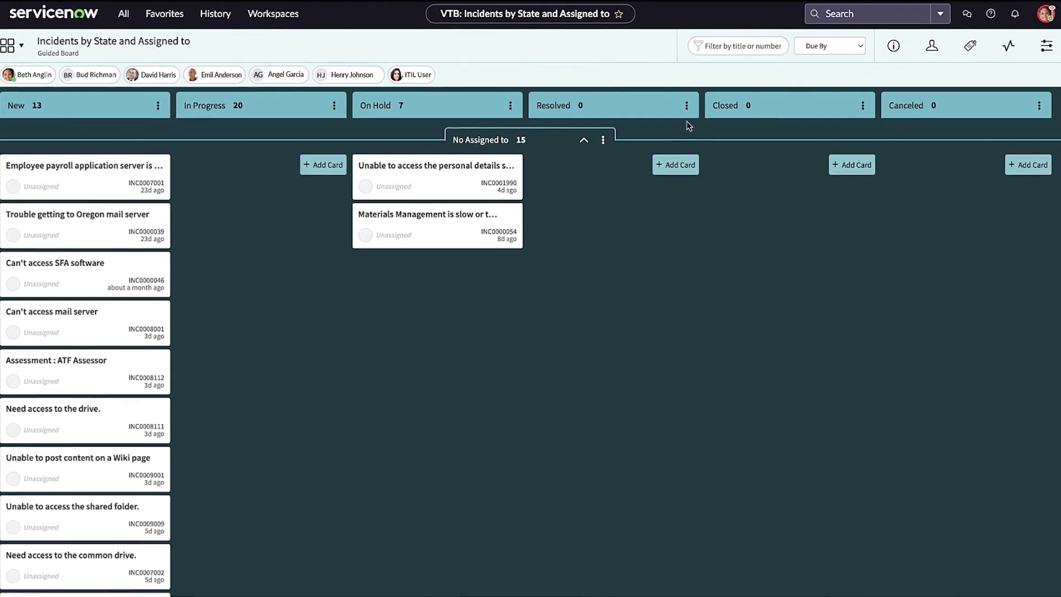
left_click(688, 108)
left_click(663, 145)
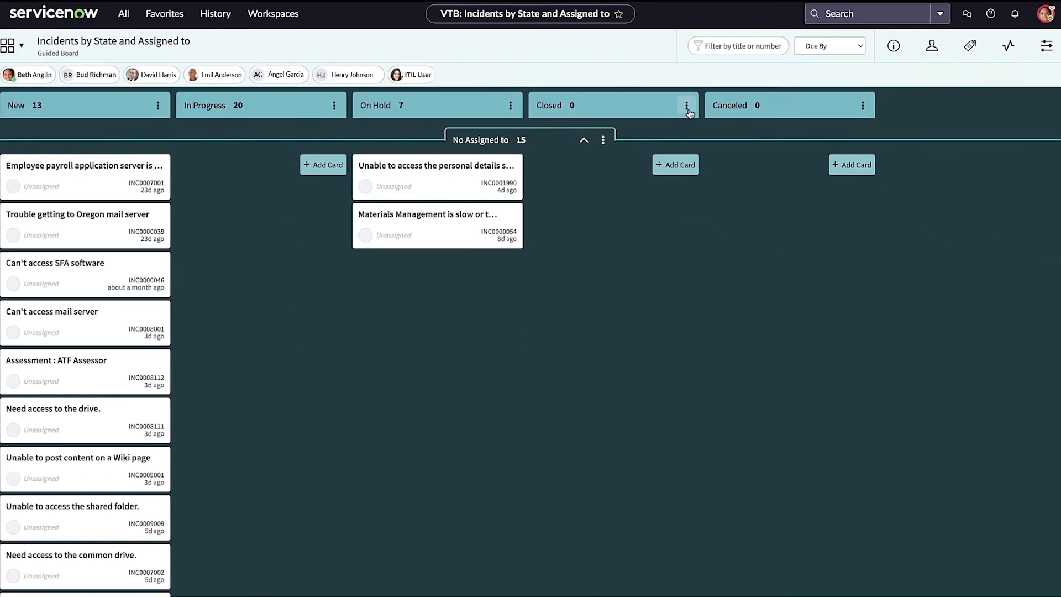
left_click(688, 108)
left_click(678, 145)
left_click(687, 107)
left_click(676, 146)
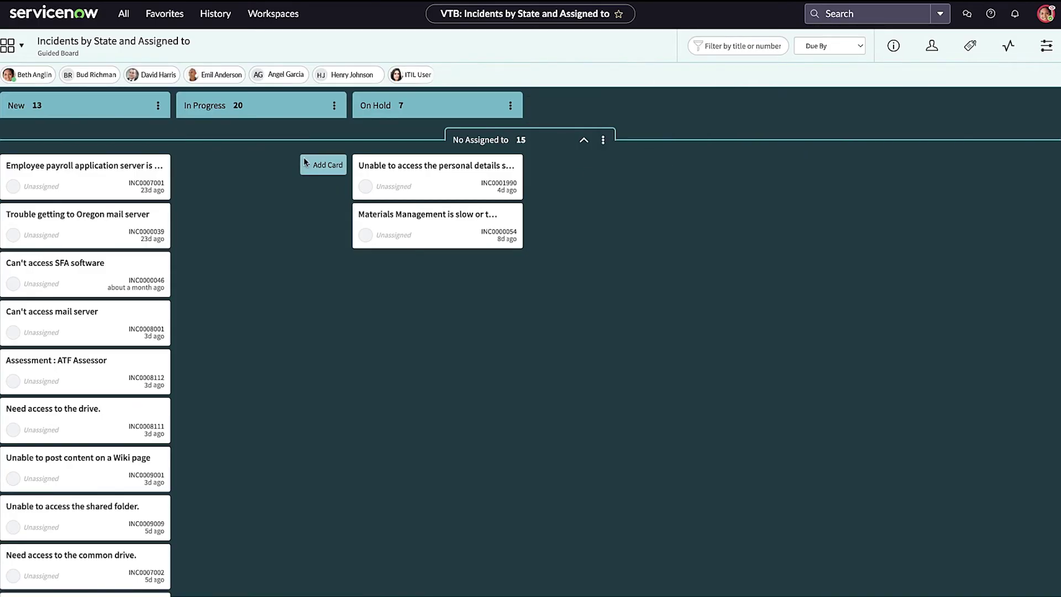
Set the New lane's card limit to 10, then raise it to 20
left_click(158, 108)
left_click(155, 131)
type("10")
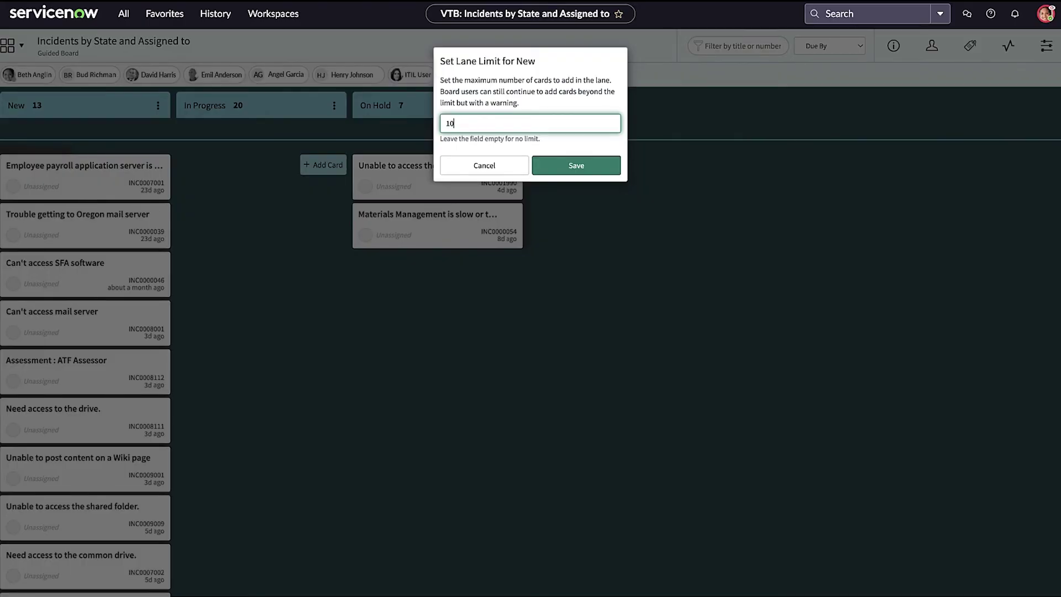
left_click(576, 166)
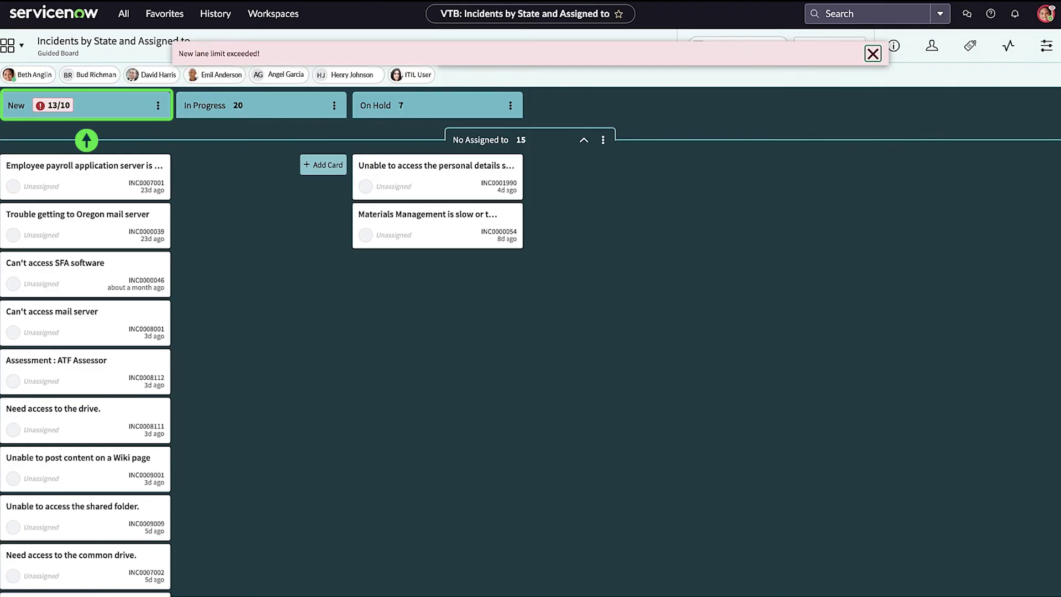
left_click(158, 105)
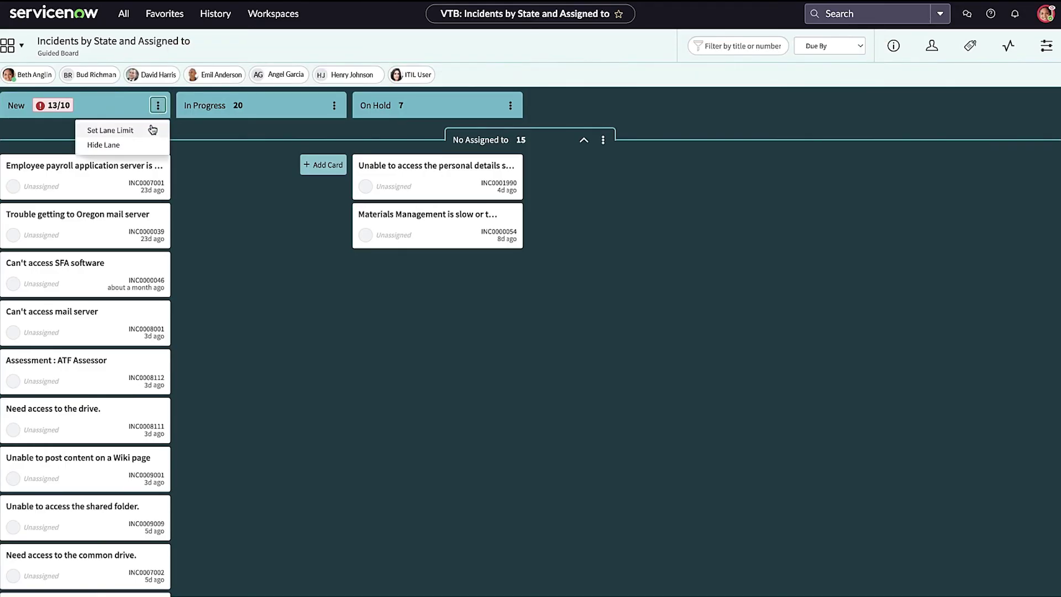
left_click(150, 131)
type("20")
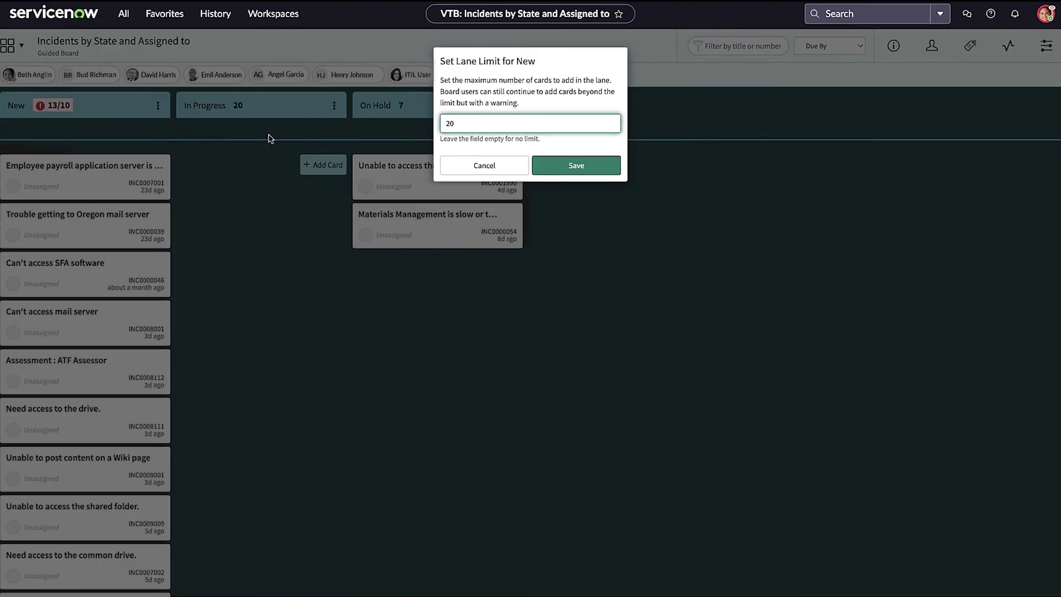
left_click(544, 166)
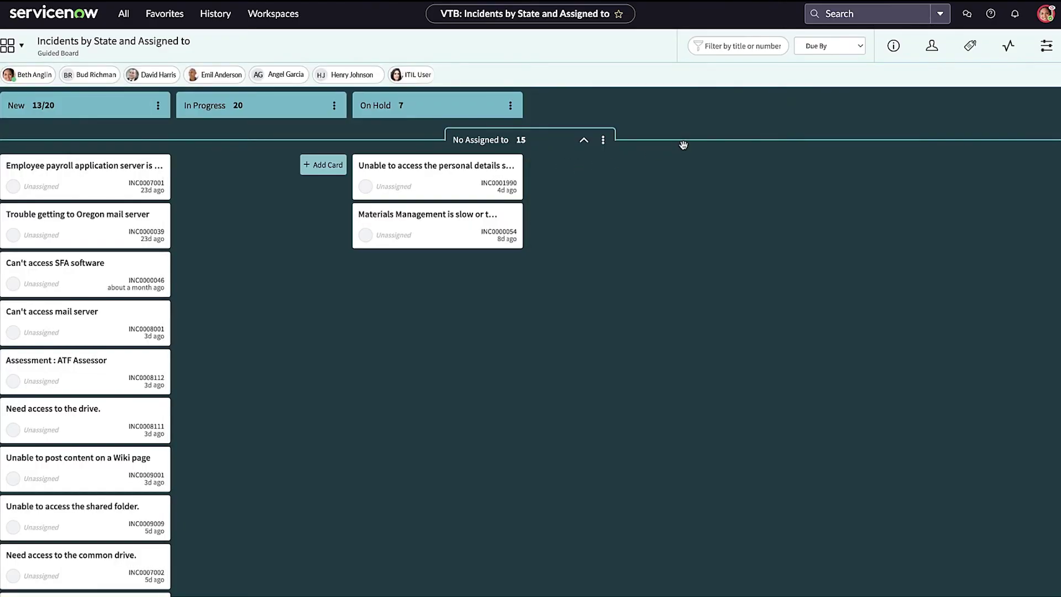
Change the board's due date field to Resolved and open the first incident card
left_click(895, 48)
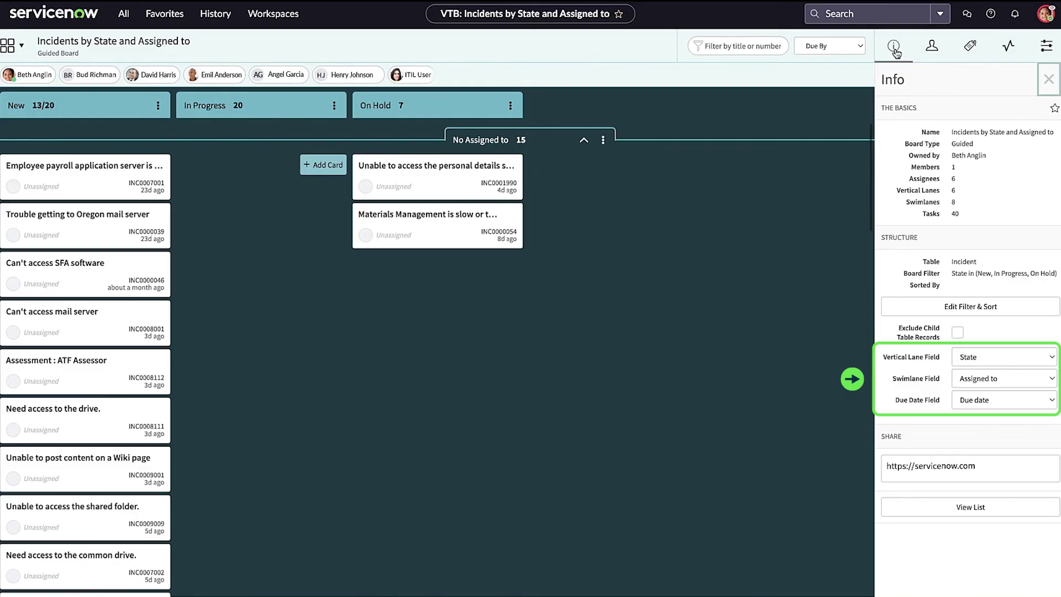
left_click(988, 400)
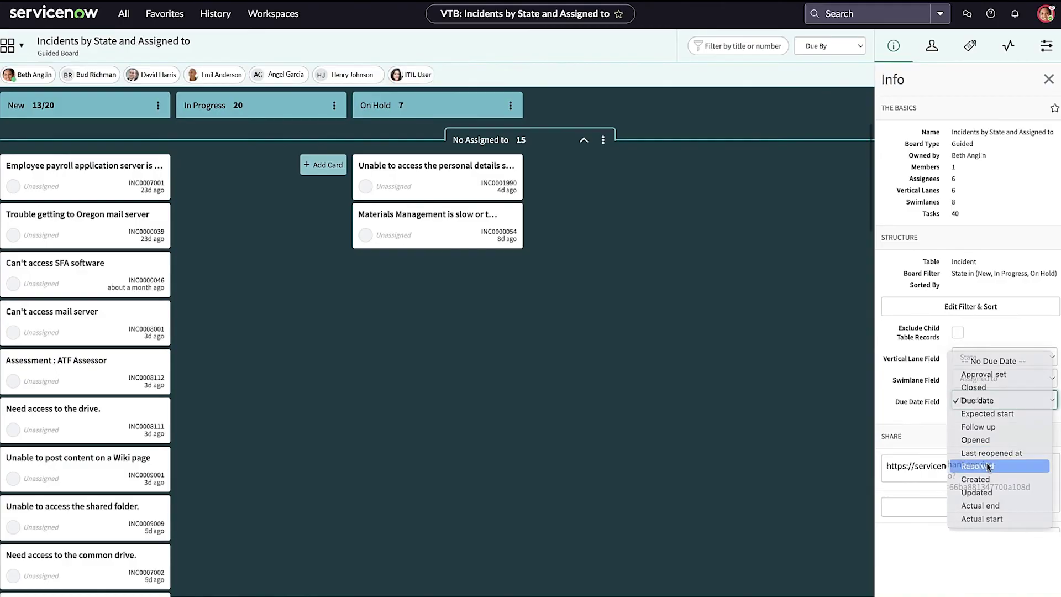
left_click(976, 468)
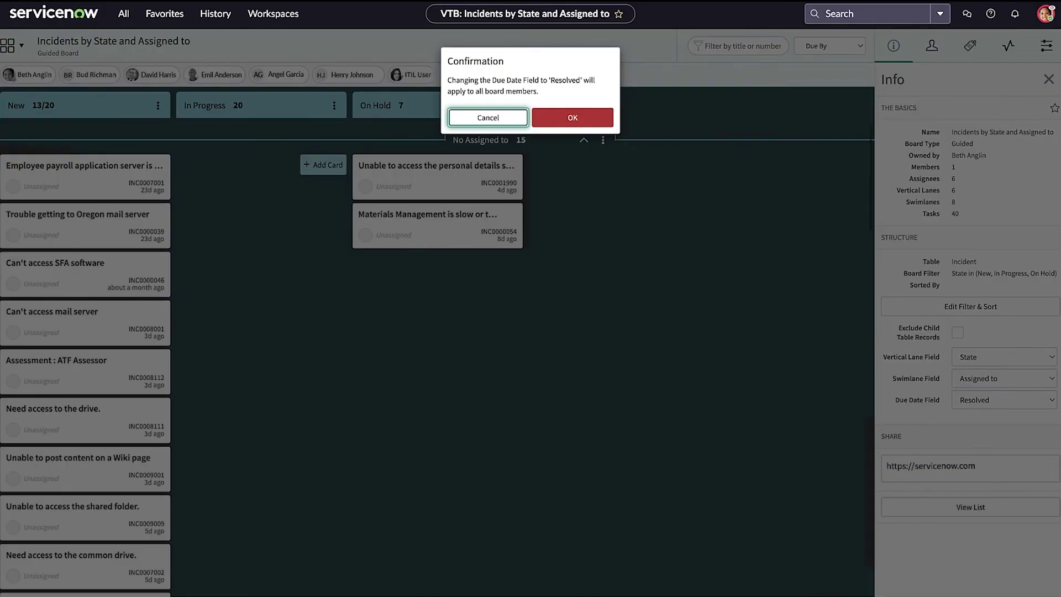
left_click(489, 118)
left_click(106, 160)
left_click(783, 238)
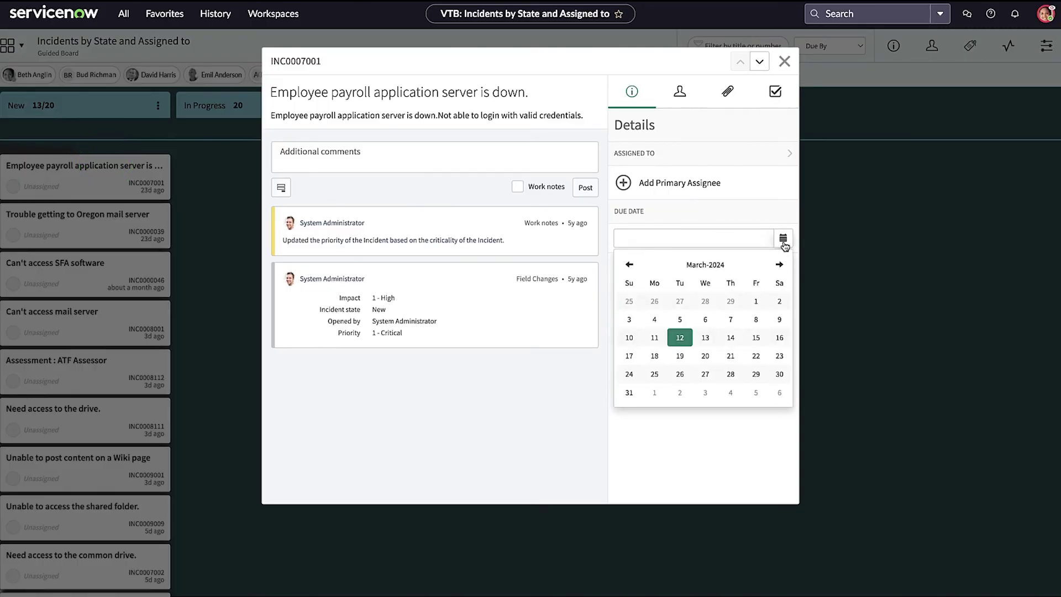
left_click(773, 137)
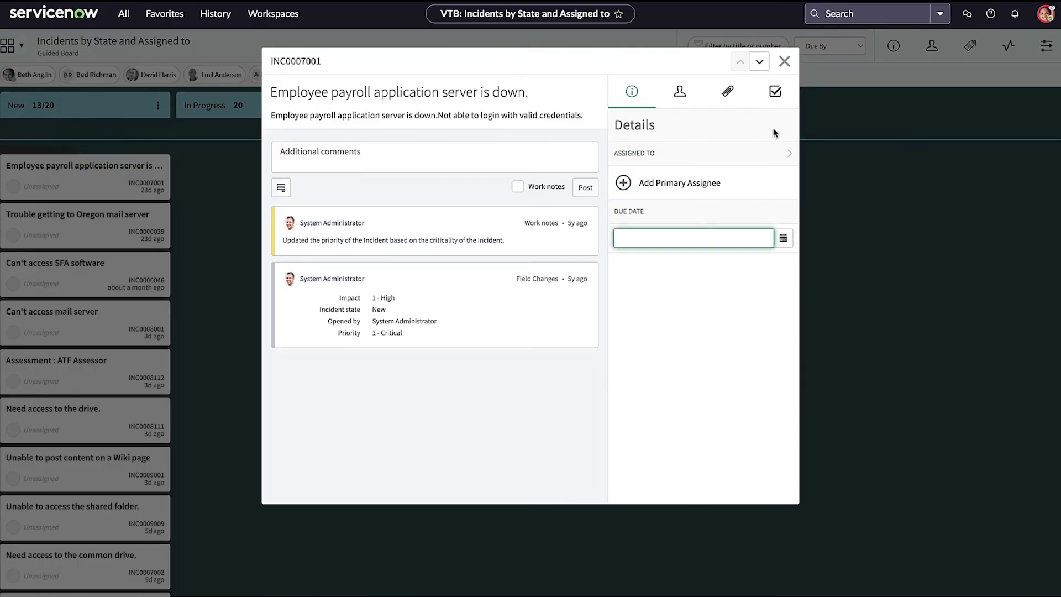
left_click(782, 64)
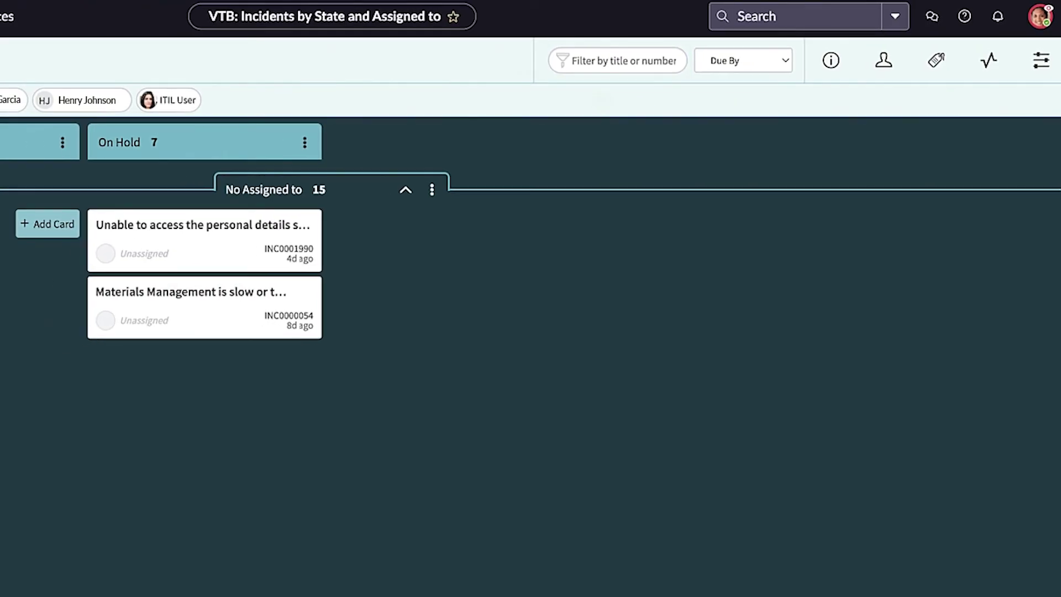
left_click(933, 46)
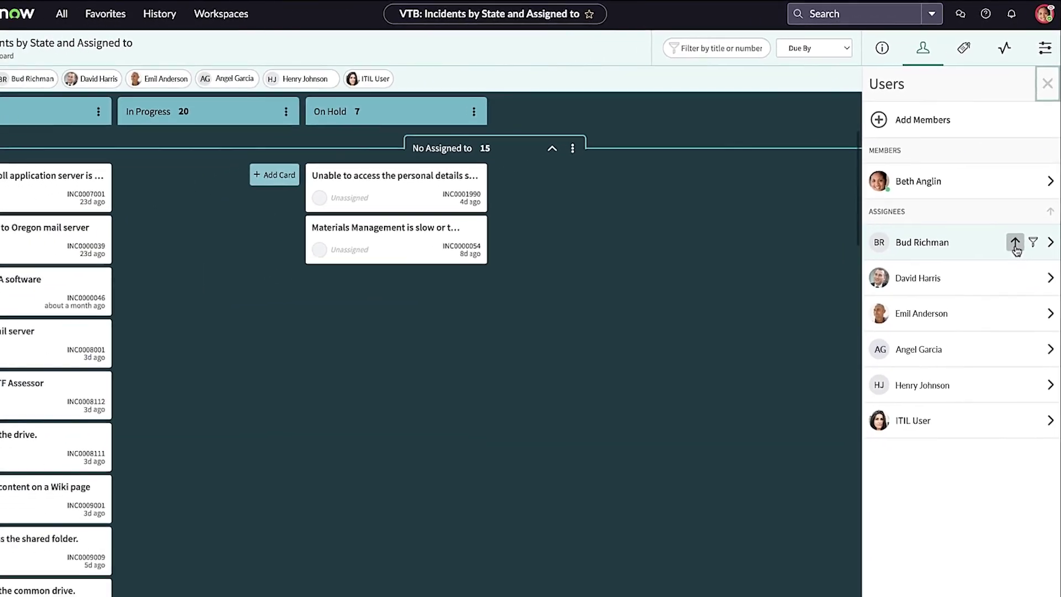
Show the board's labels panel
left_click(971, 49)
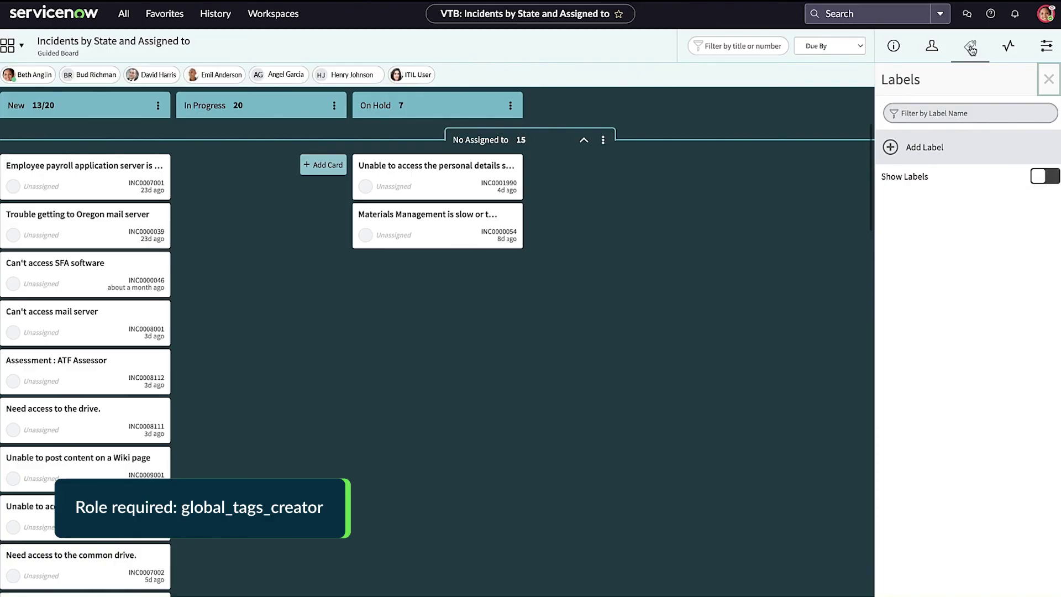
View the board's activity stream, then its configuration settings
left_click(1009, 47)
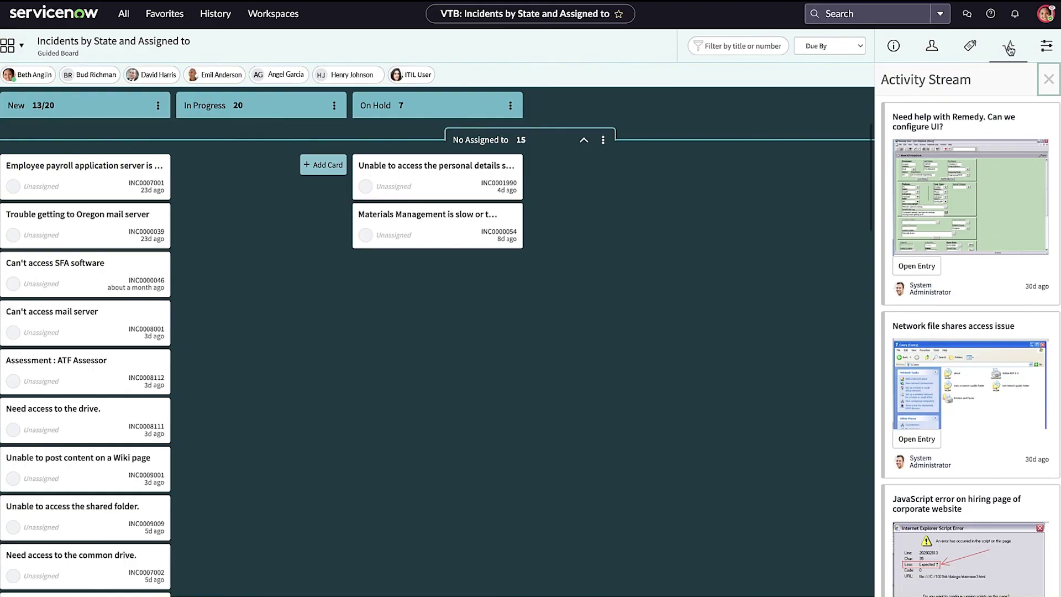
left_click(1047, 47)
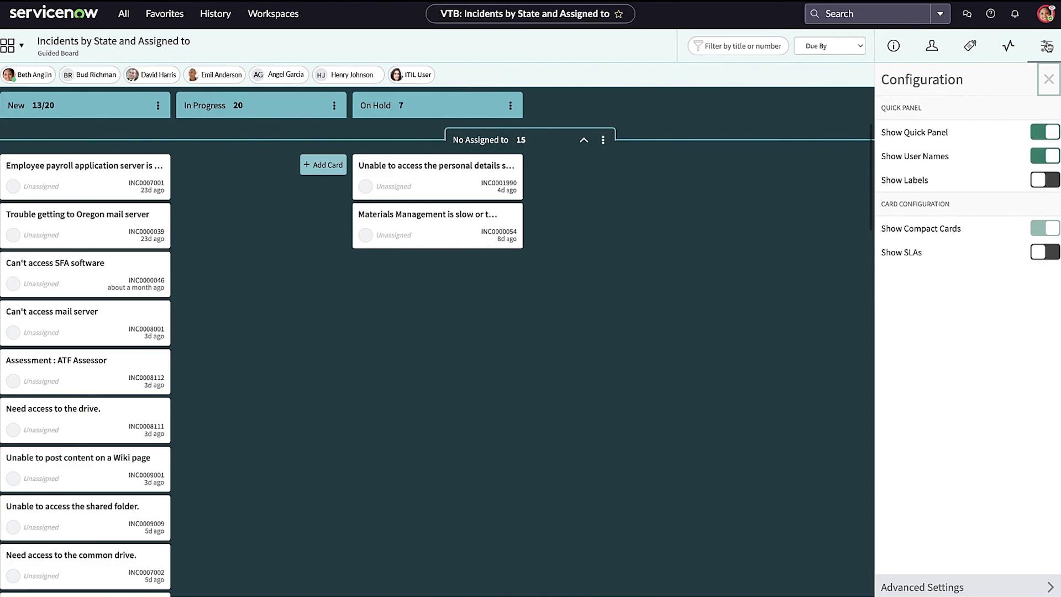
Show the board's advanced settings for theme colours and lane visibility
left_click(1005, 587)
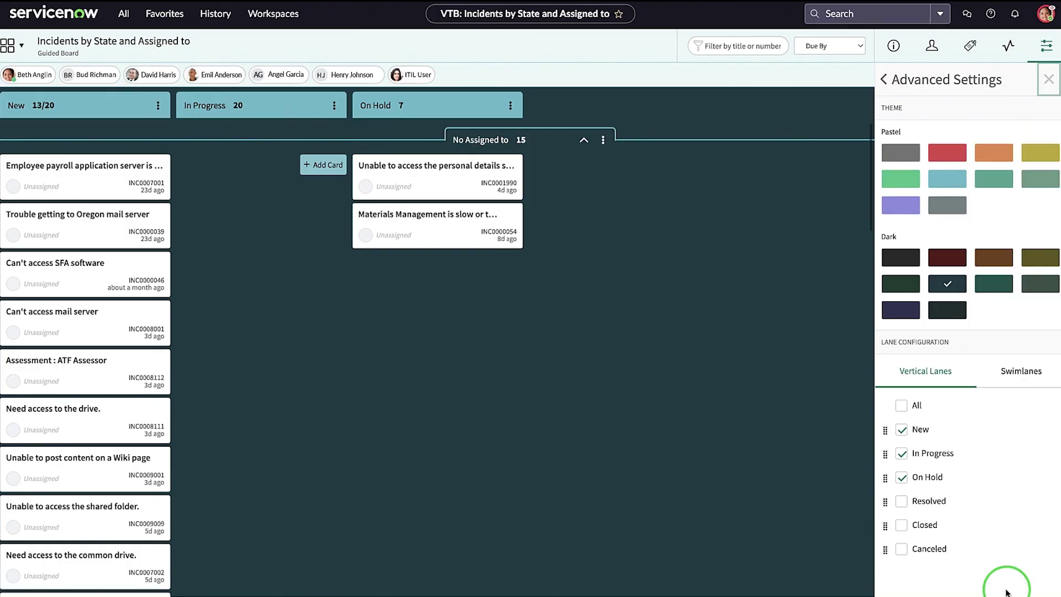